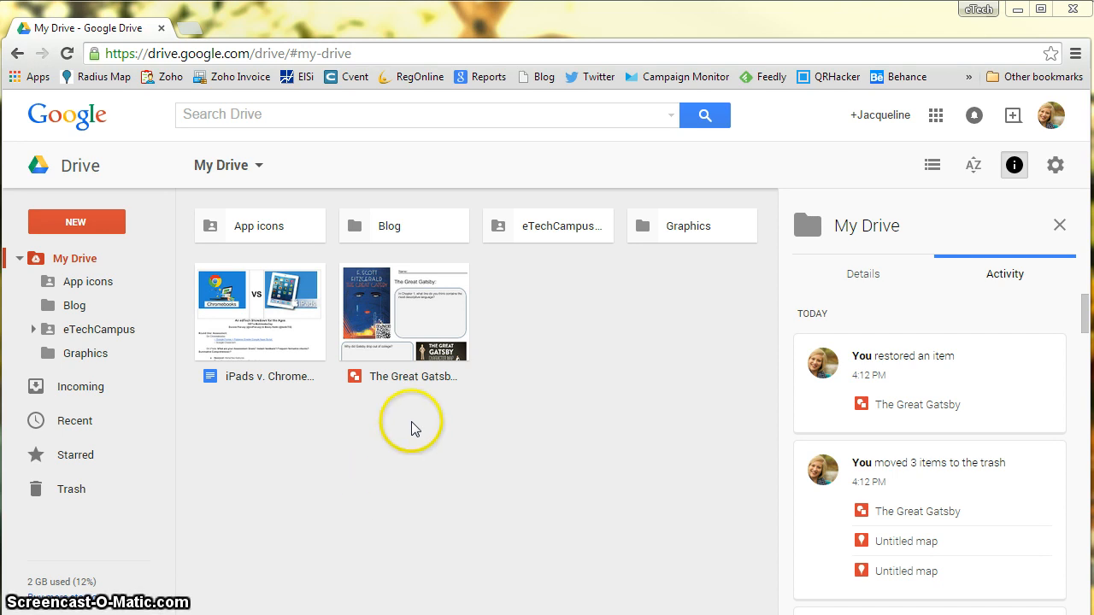
- Create a new Google My Maps map from Drive
left_click(103, 224)
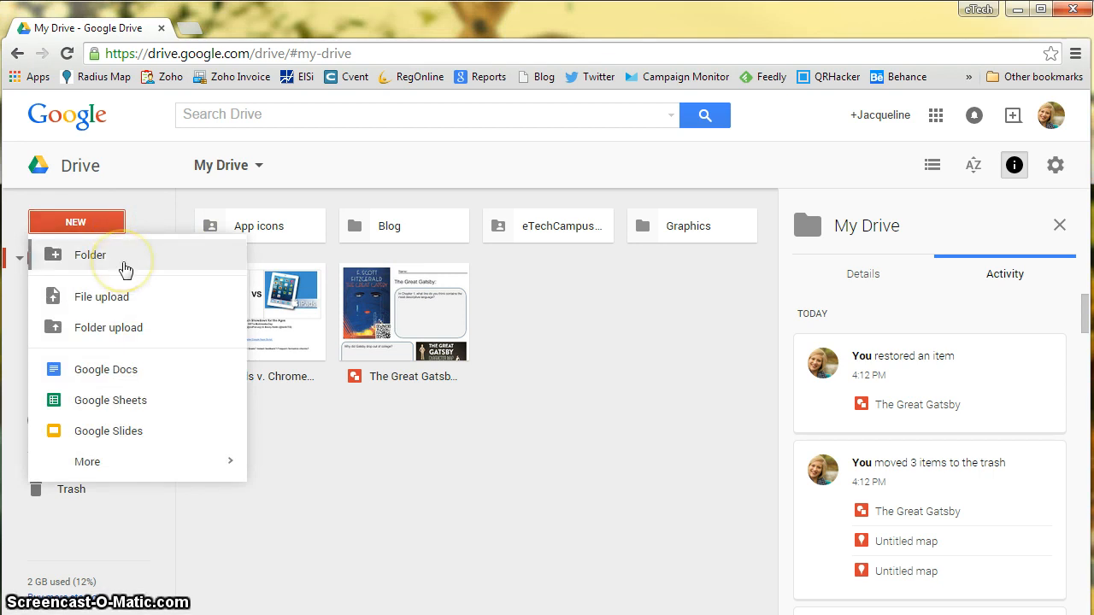
mouse_move(114, 453)
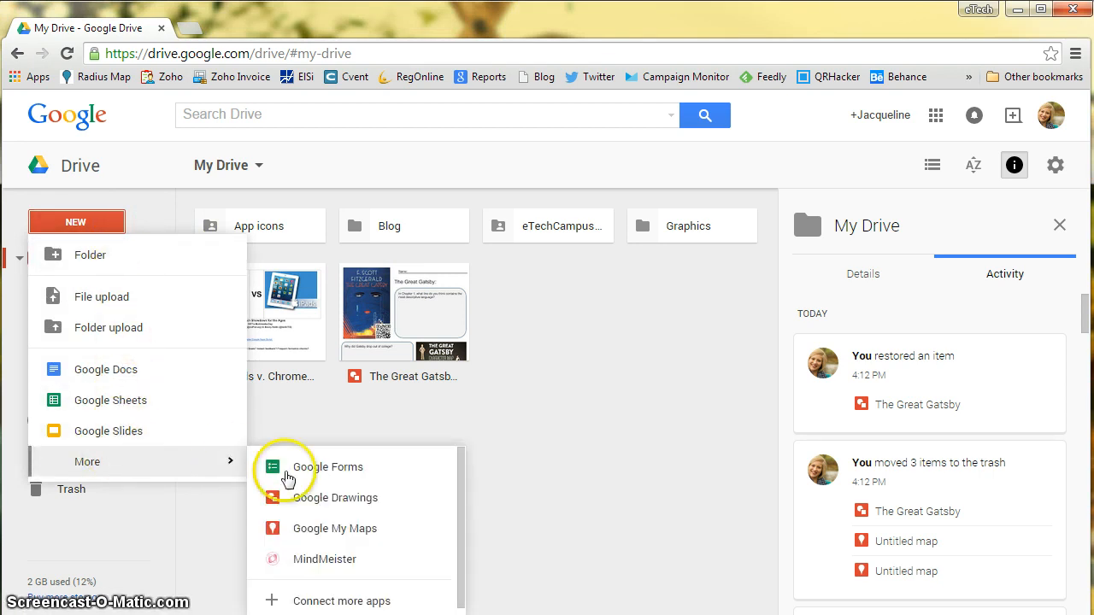
left_click(354, 534)
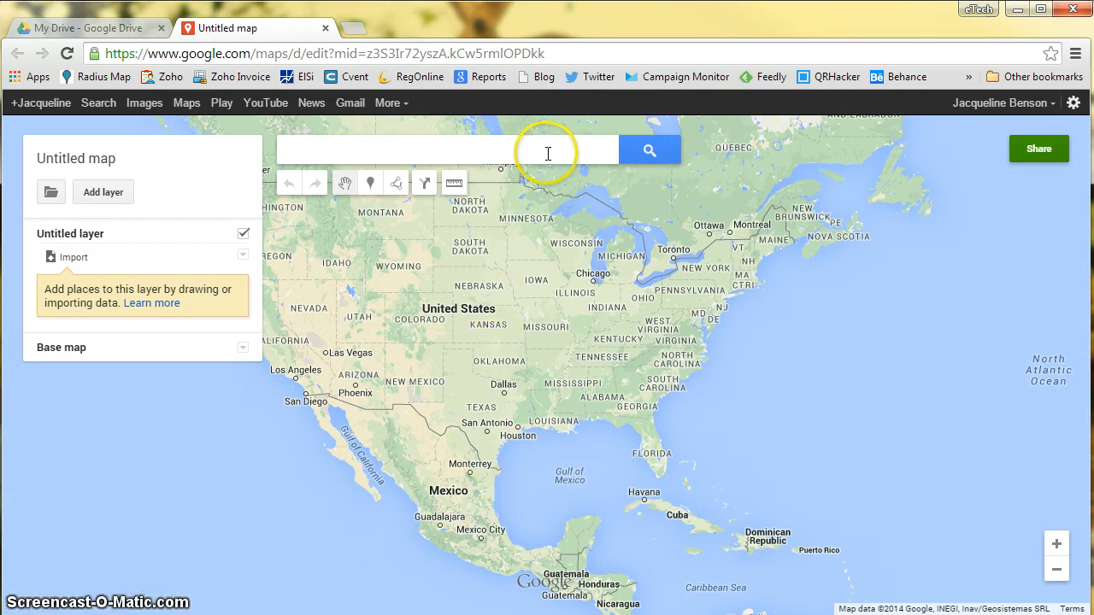
- Set the map title to "Neat Places to Visit" and save it
left_click(86, 160)
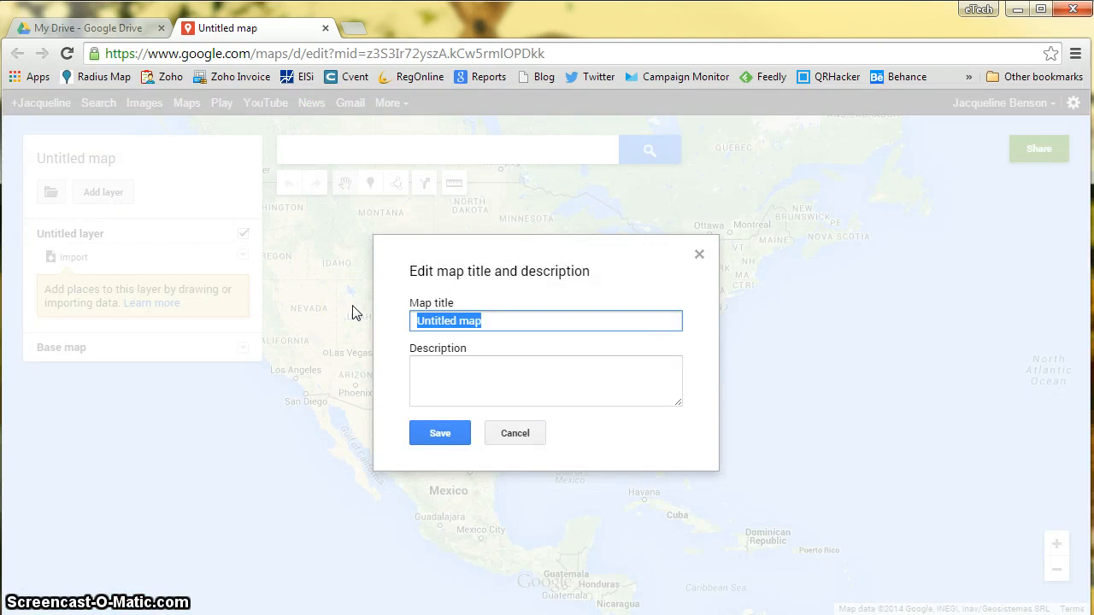
type("Neat ")
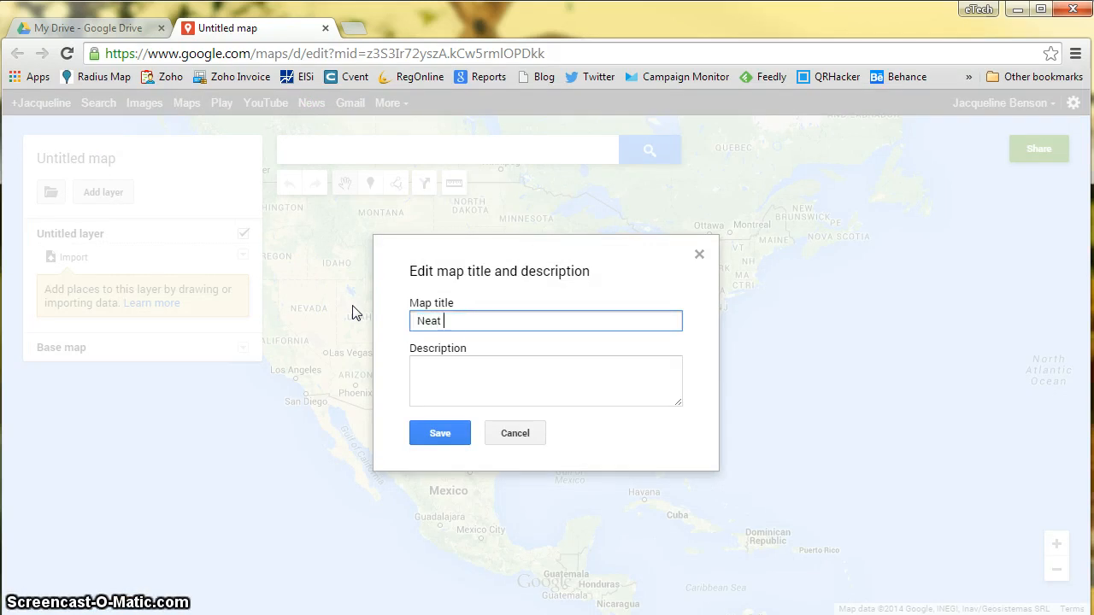
type("Places to Visit")
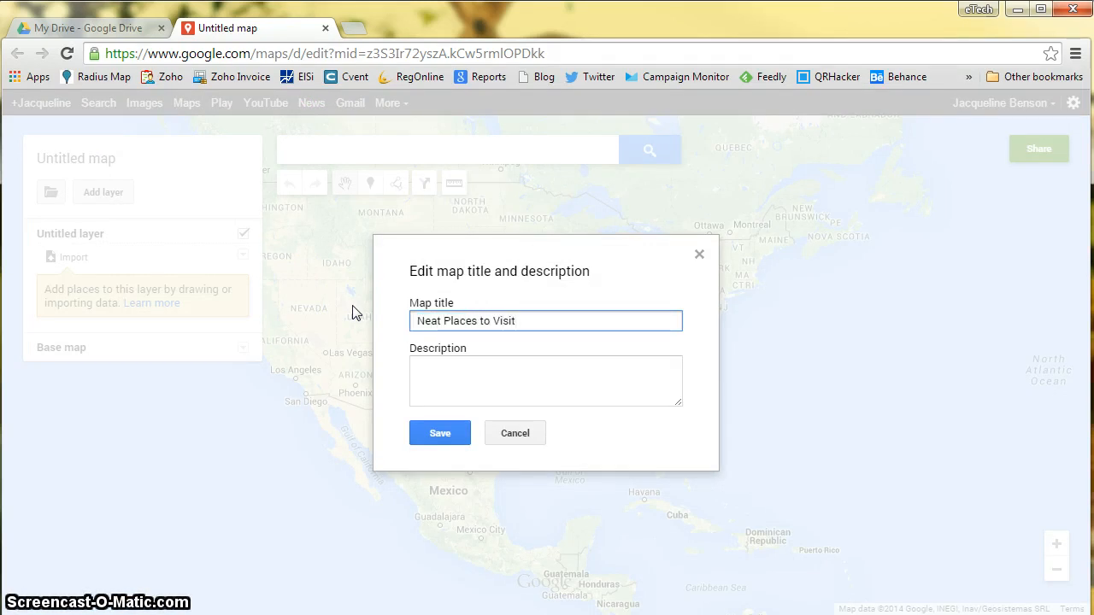
left_click(435, 430)
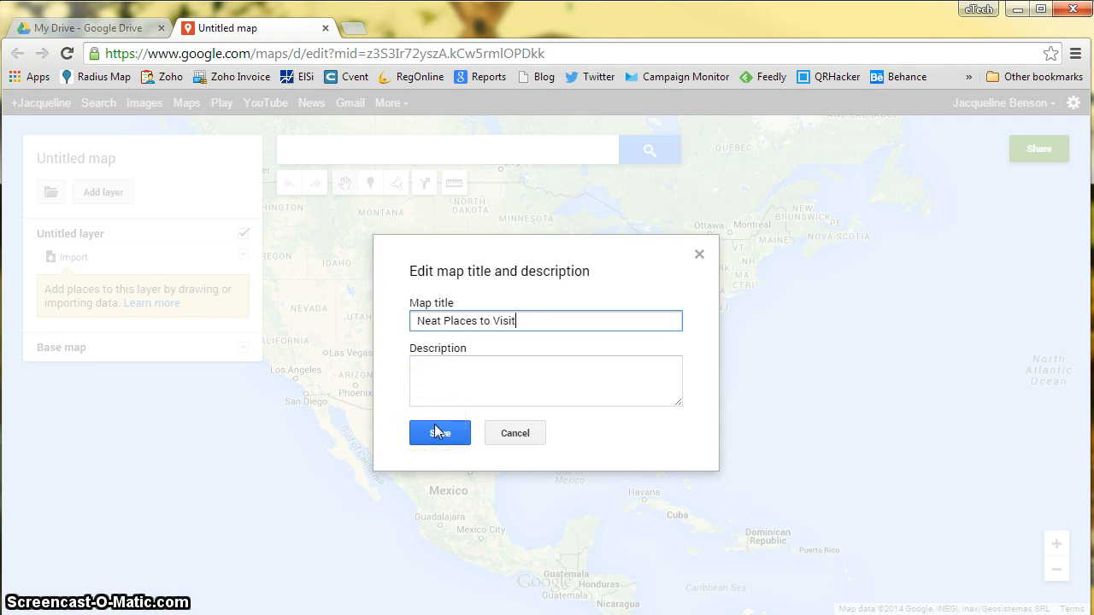
left_click(434, 430)
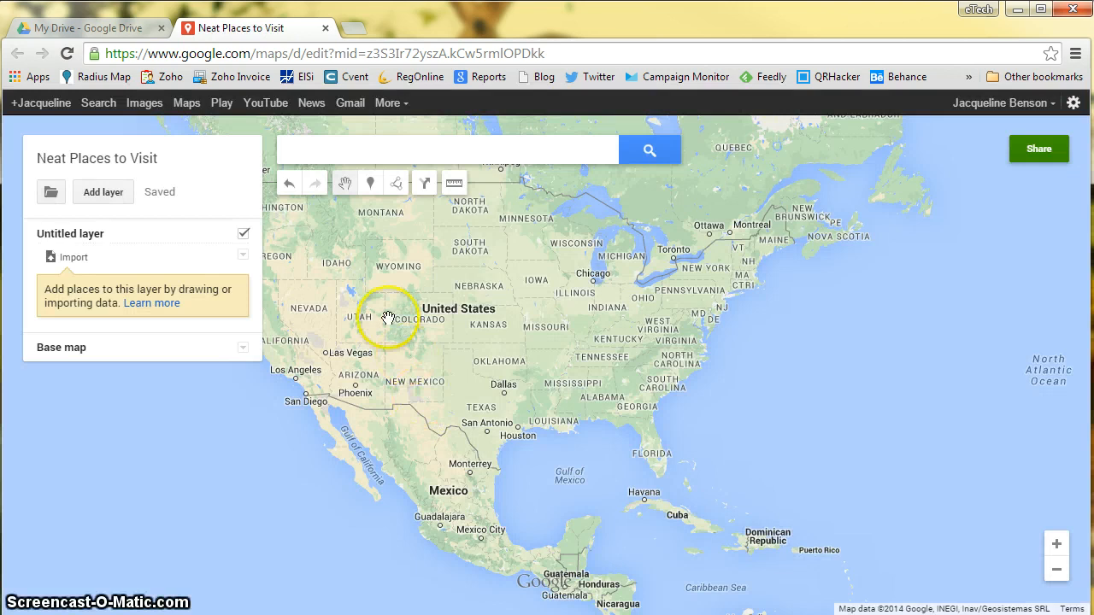
- Search for Lexington, KY, United States and add the found place to the map
left_click(394, 152)
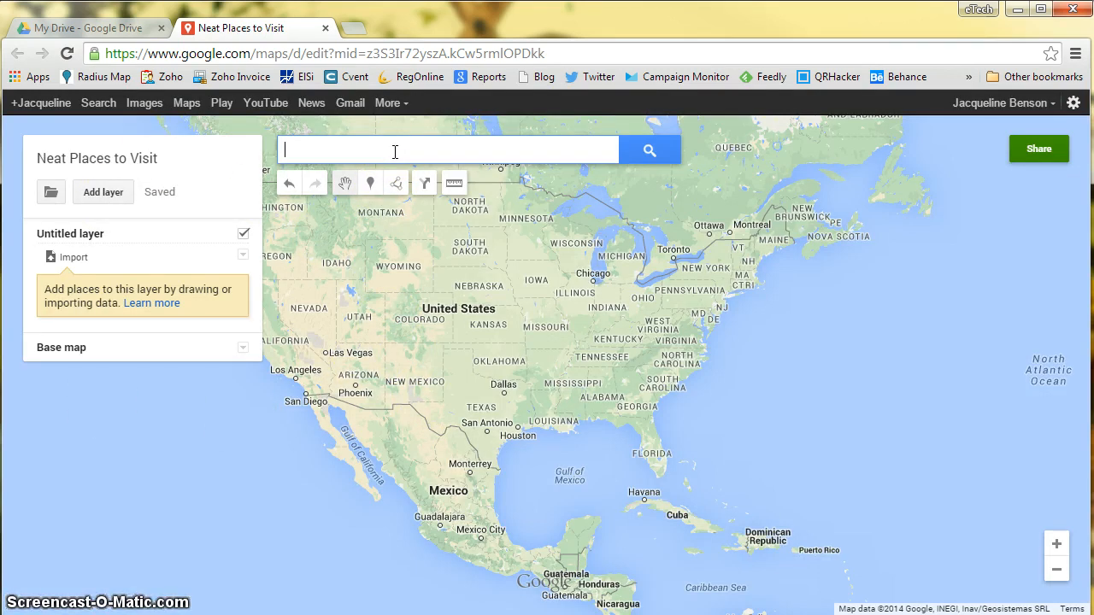
type("Le")
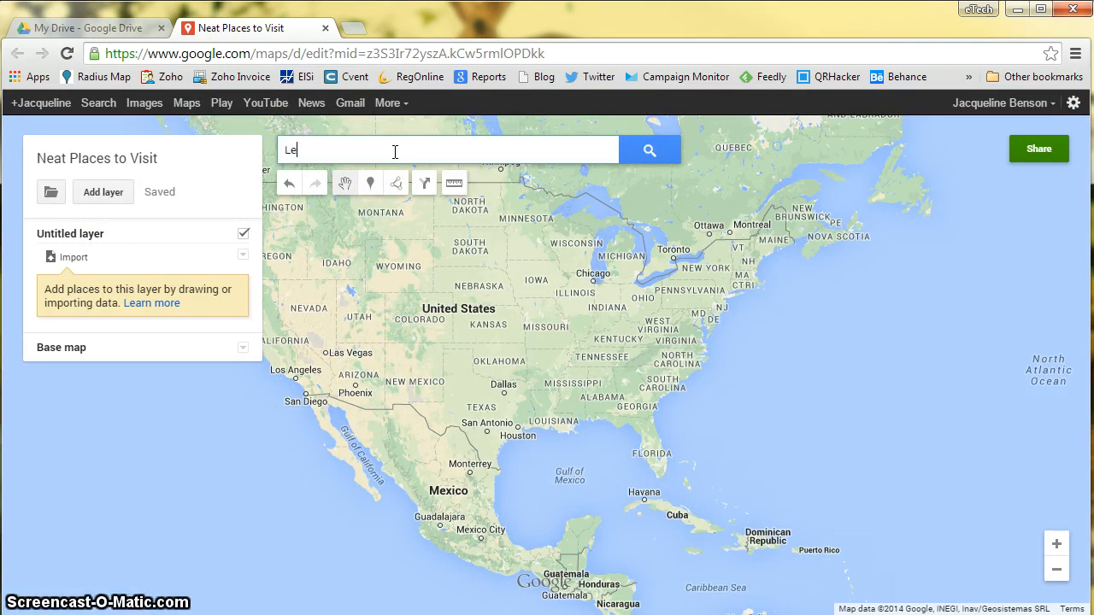
type("xington")
left_click(394, 168)
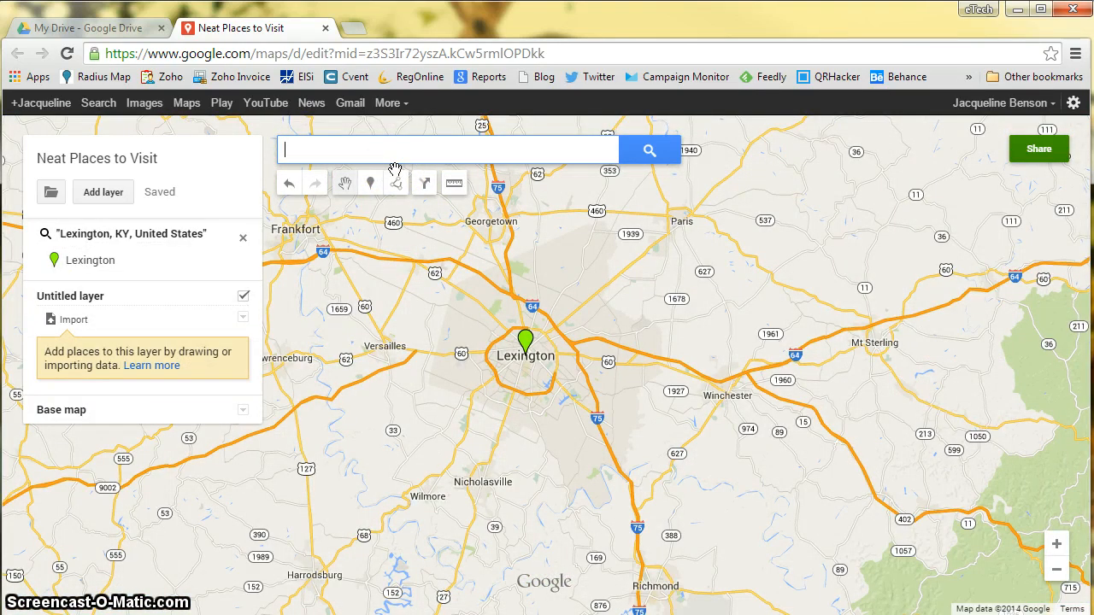
left_click(522, 342)
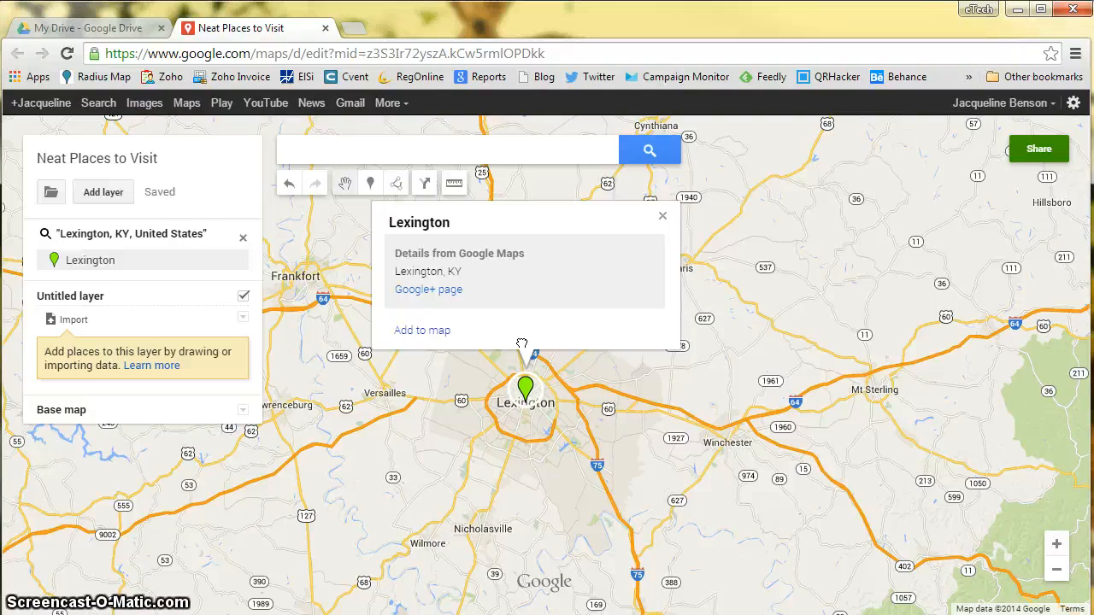
left_click(409, 330)
- Restyle the Lexington marker as a blue star and close its details
mouse_move(74, 289)
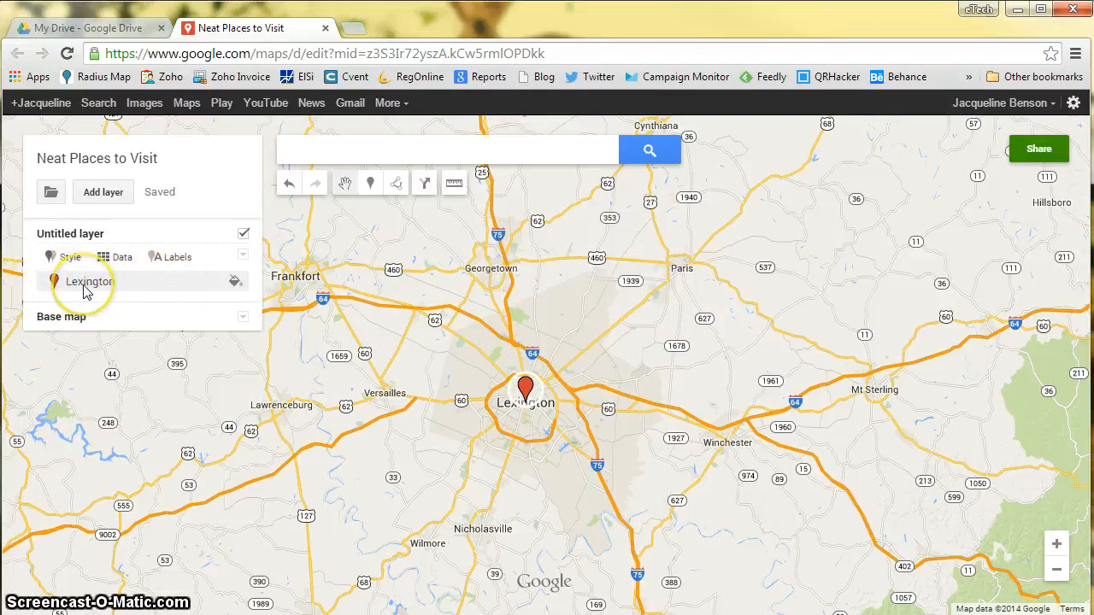
left_click(235, 281)
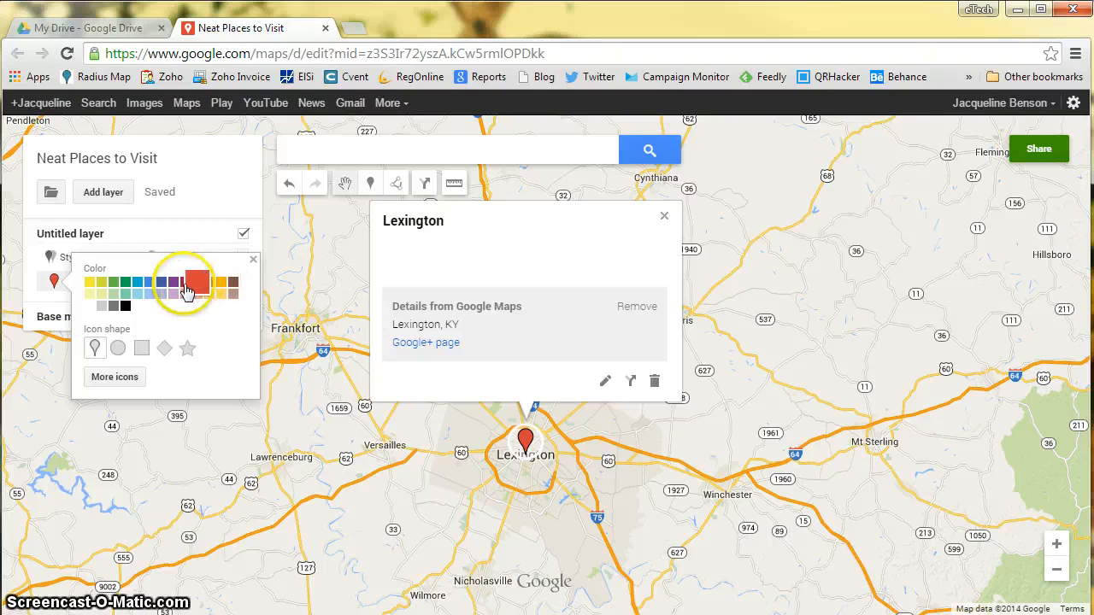
left_click(136, 284)
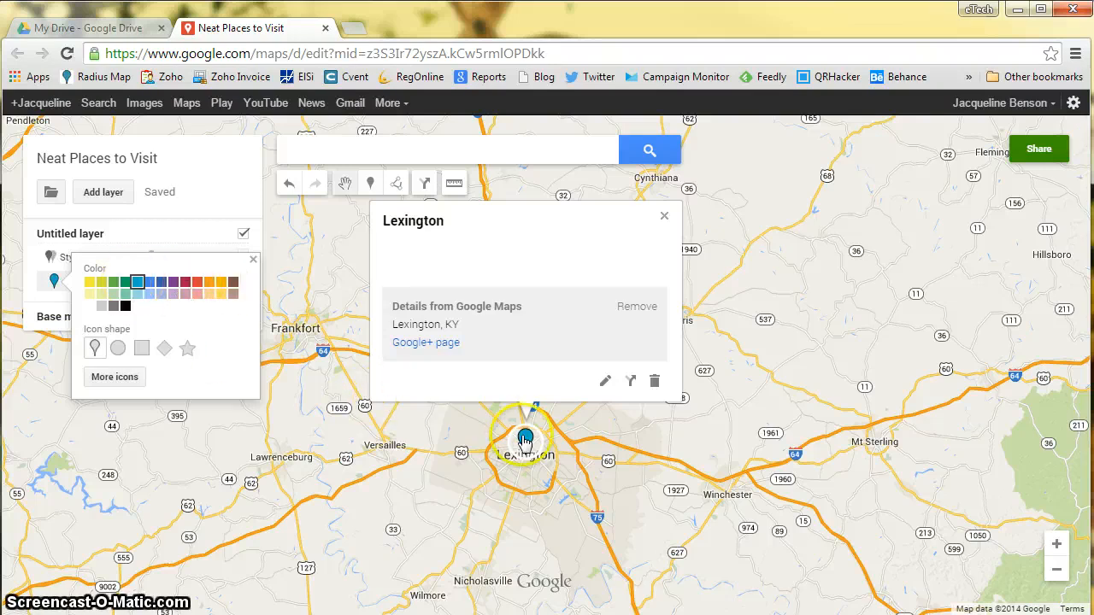
left_click(187, 348)
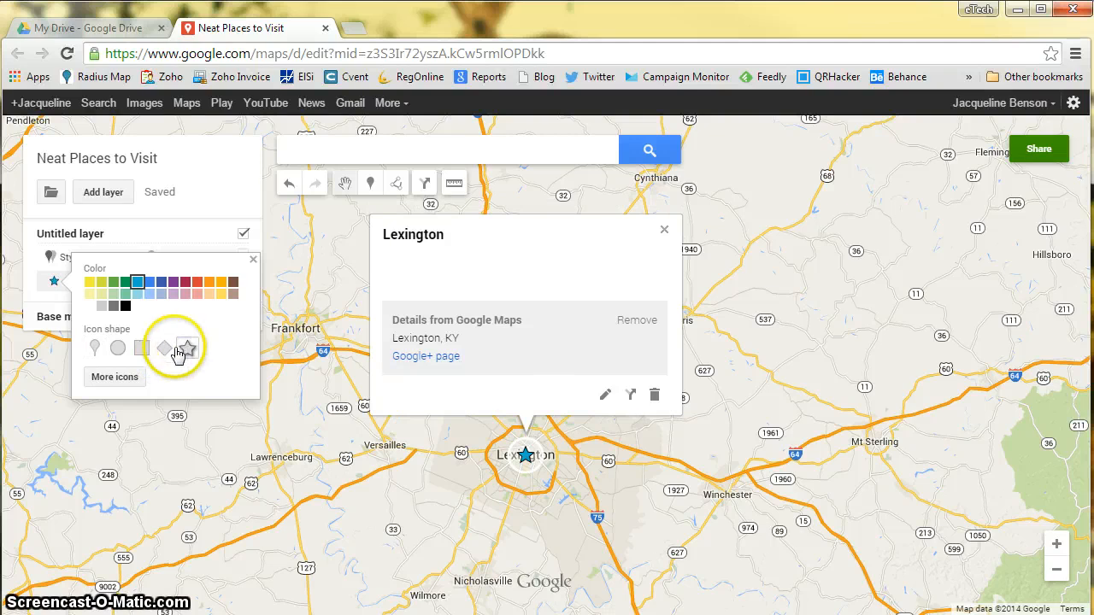
left_click(114, 376)
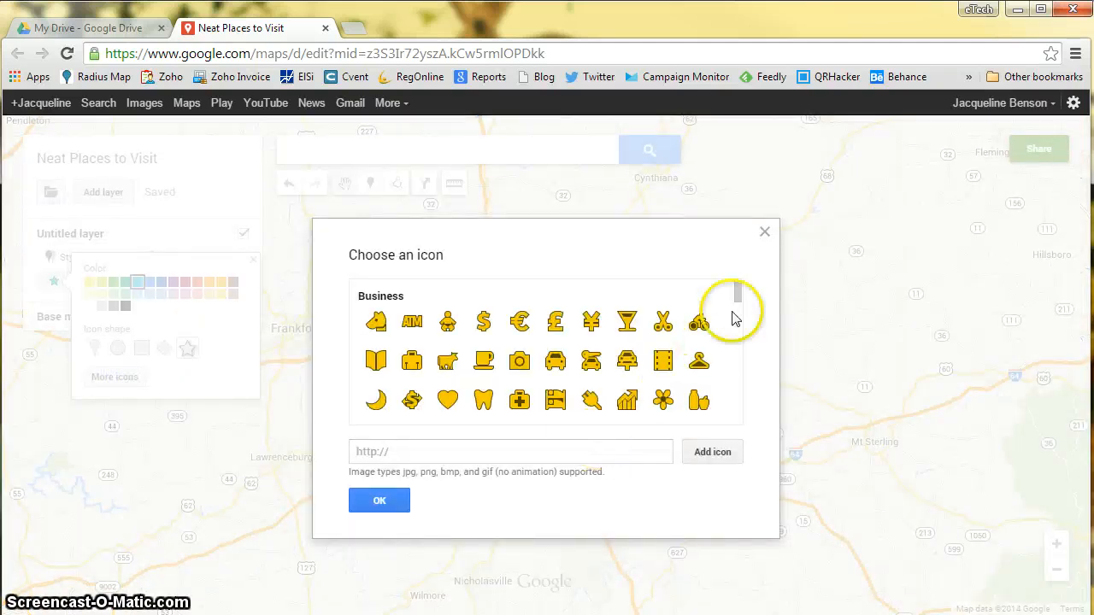
left_click(765, 235)
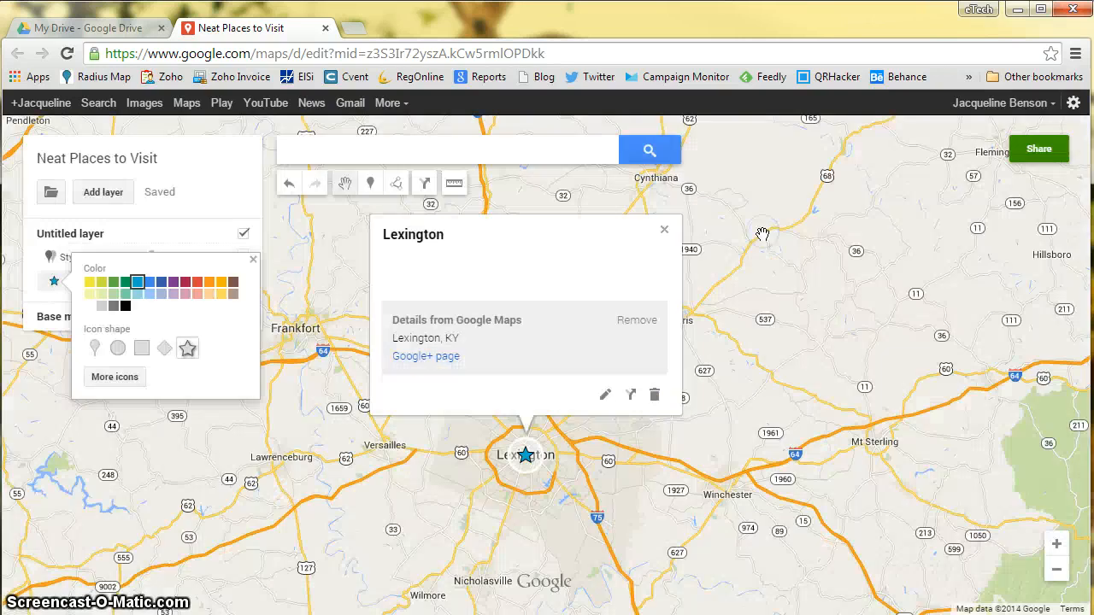
left_click(666, 231)
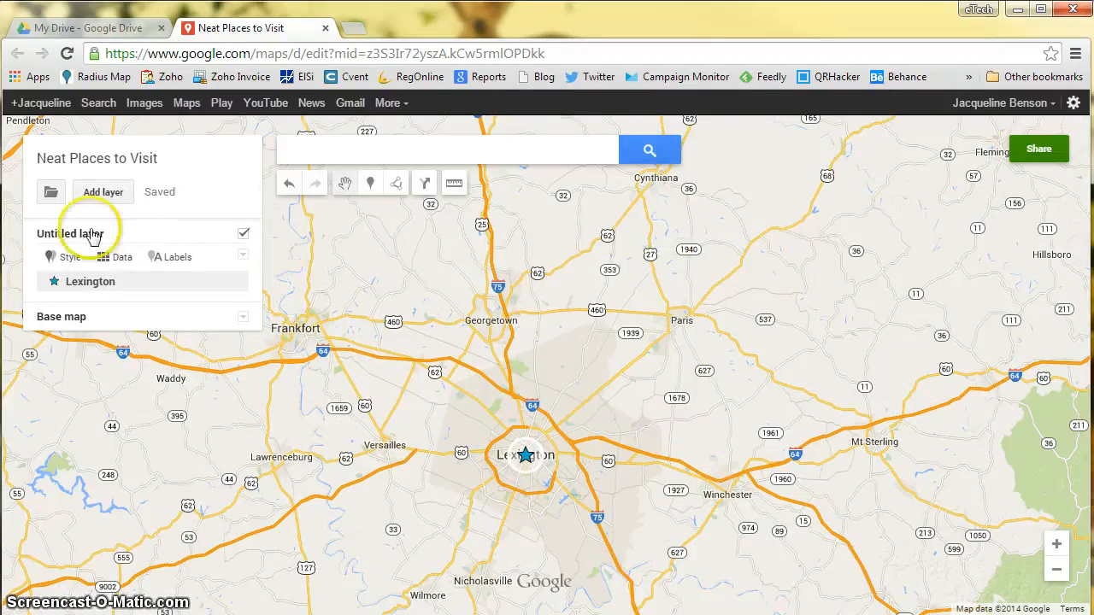
- Add a second layer and place Atlanta, GA, United States on it from a place search
left_click(113, 189)
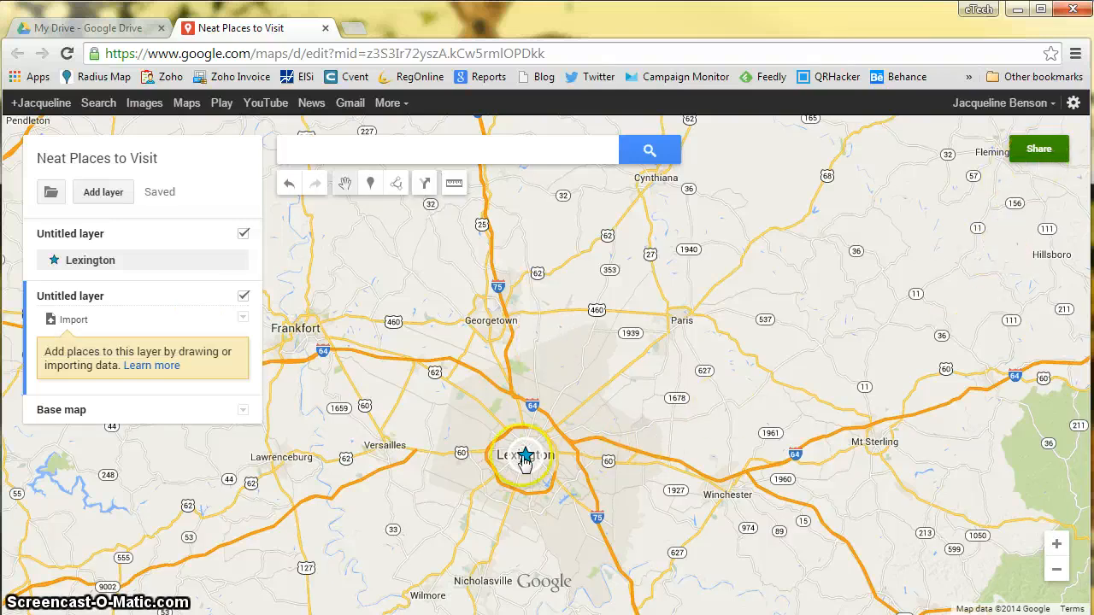
left_click(354, 140)
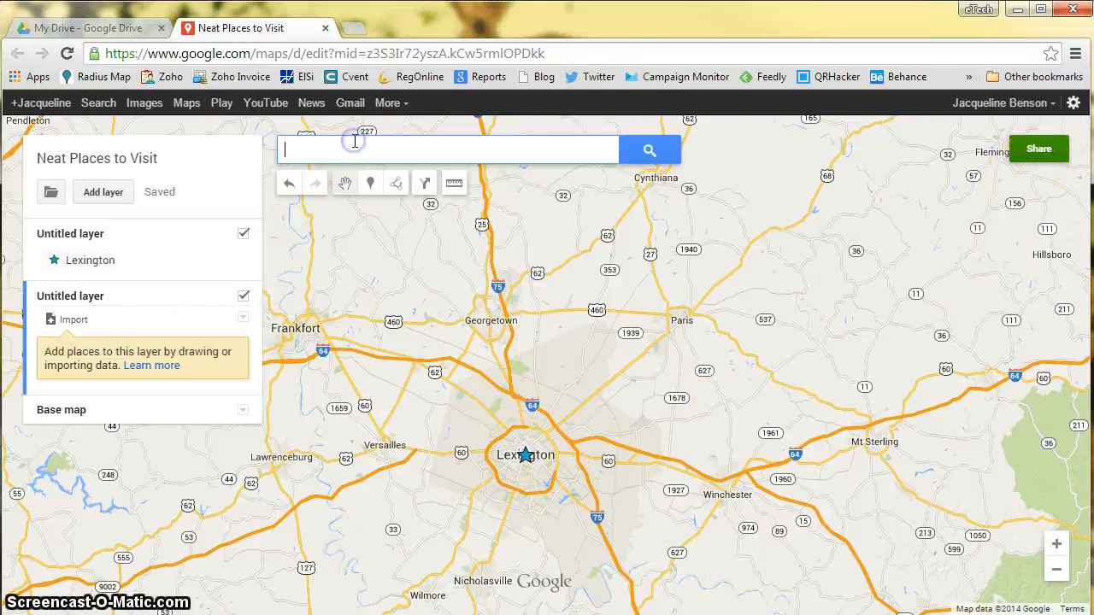
type("Ata")
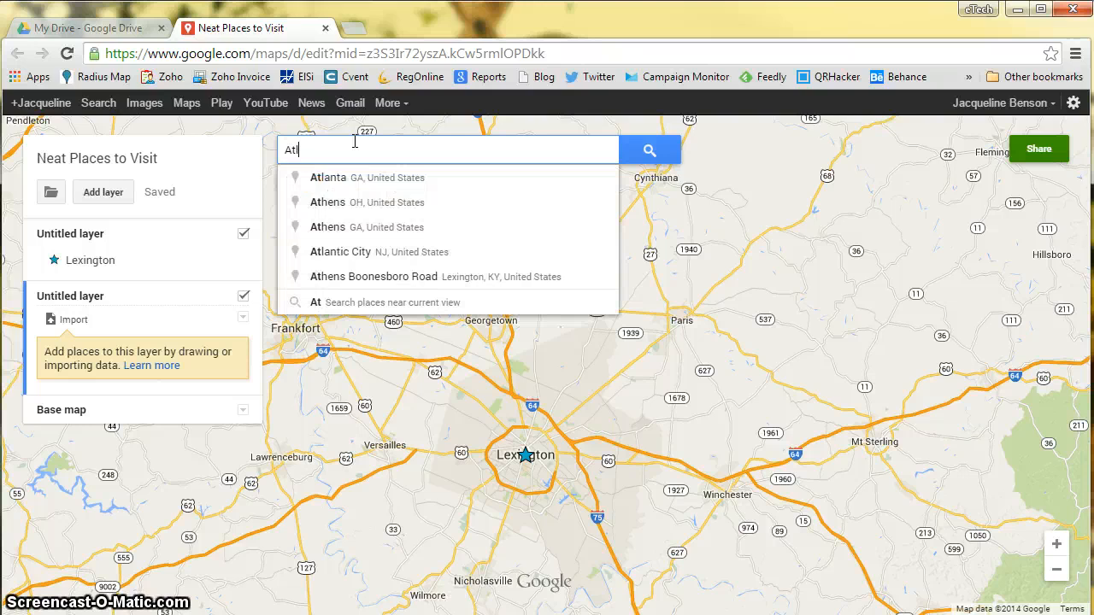
type("a")
left_click(354, 178)
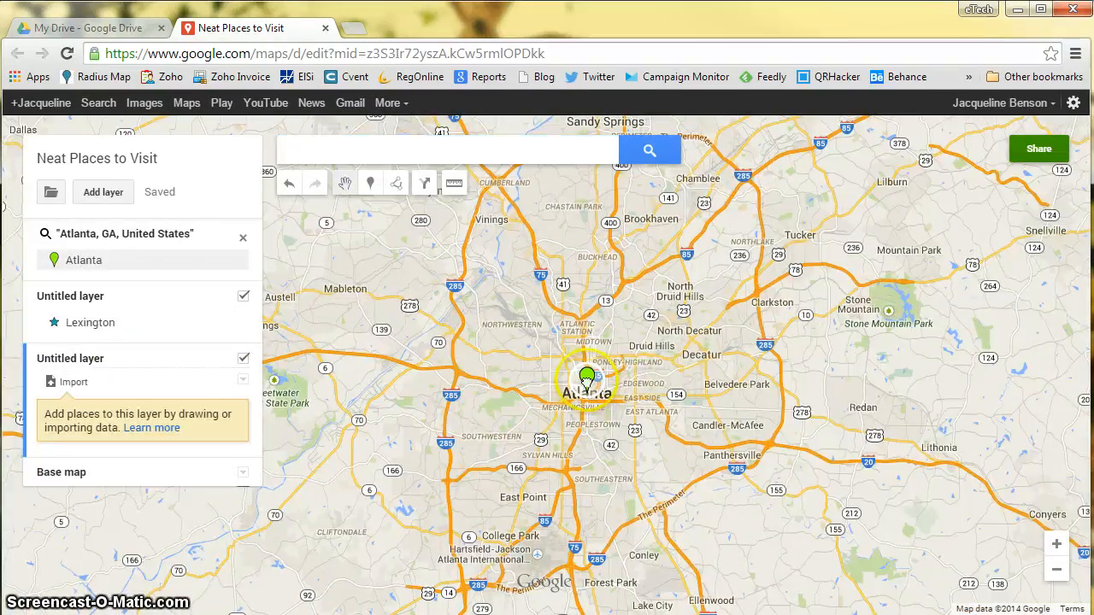
left_click(586, 378)
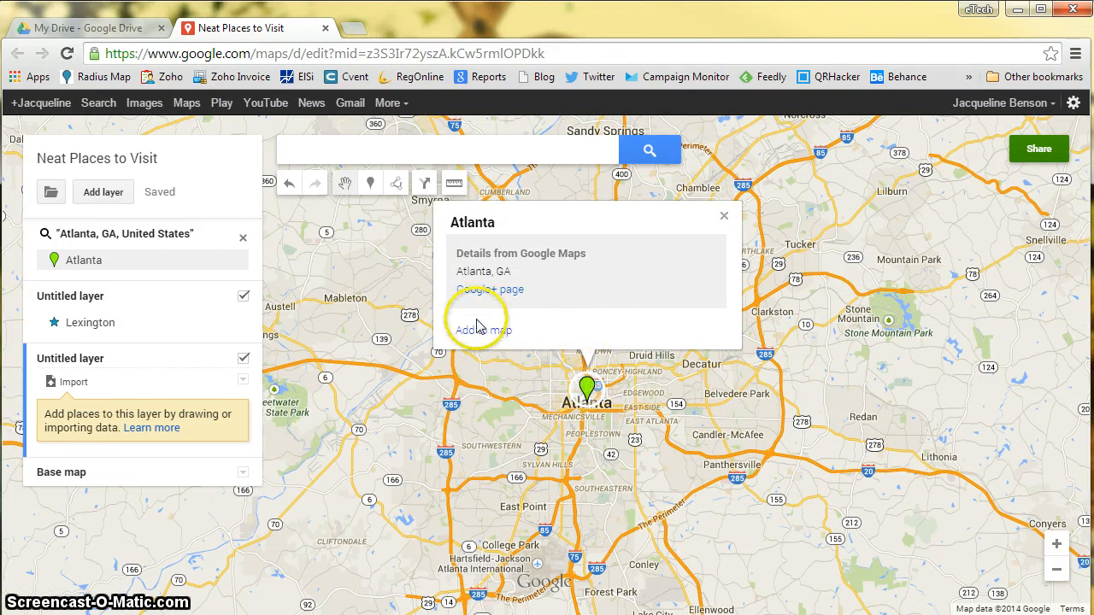
left_click(478, 332)
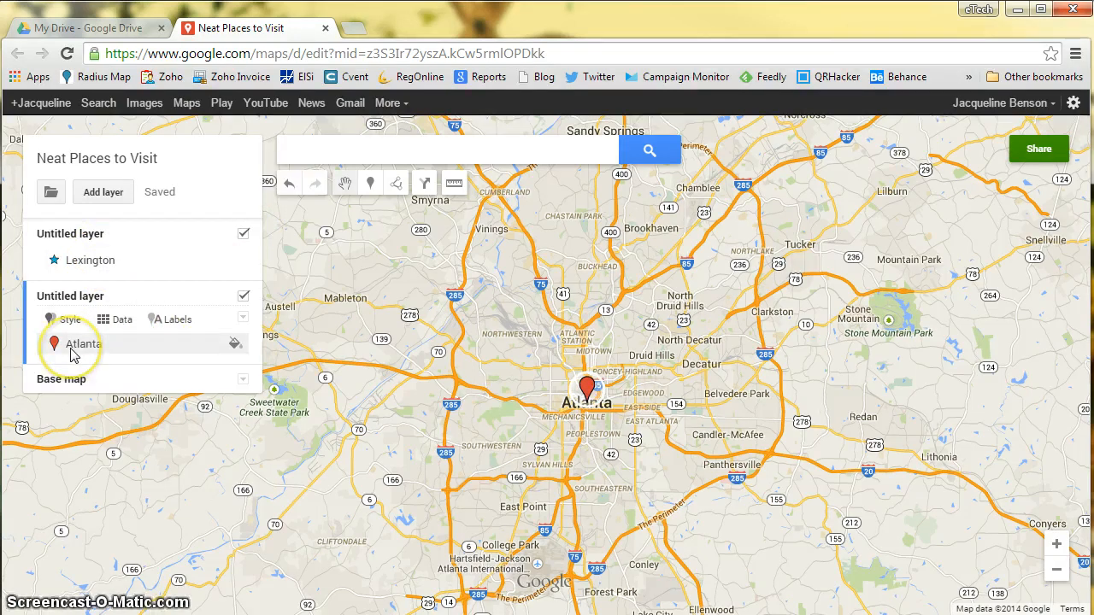
- Rename the layer containing Atlanta to "Georgia"
left_click(77, 299)
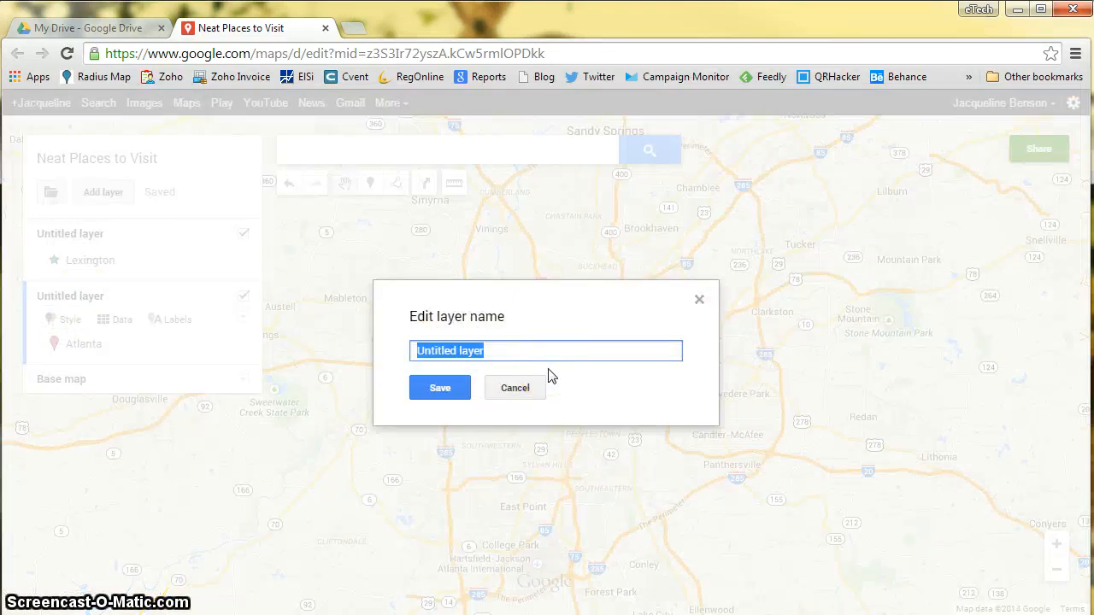
type("Georgia")
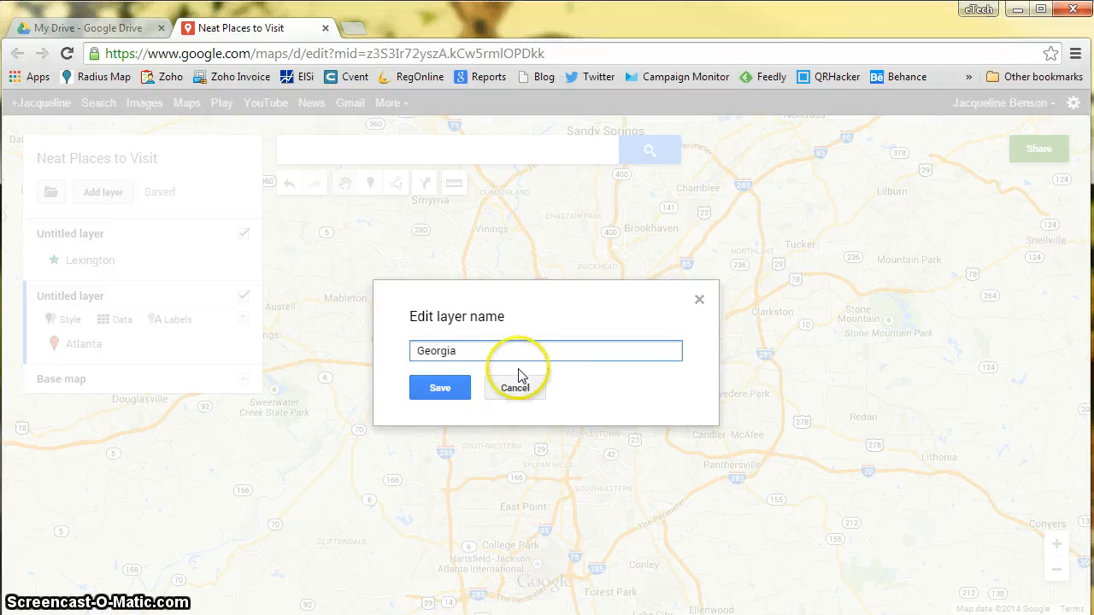
left_click(452, 389)
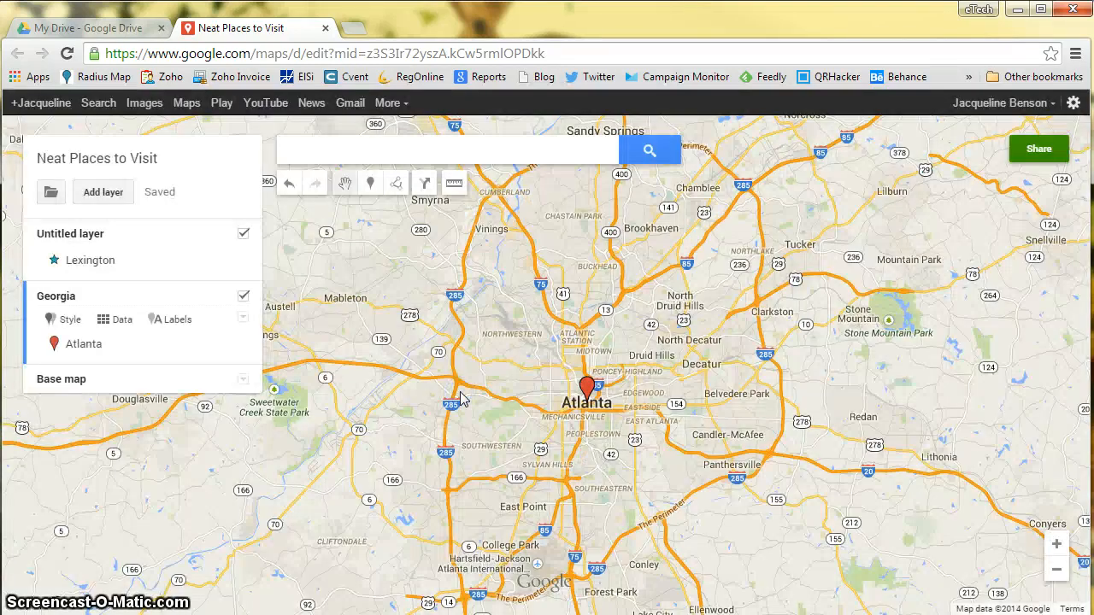
left_click(182, 345)
left_click(233, 343)
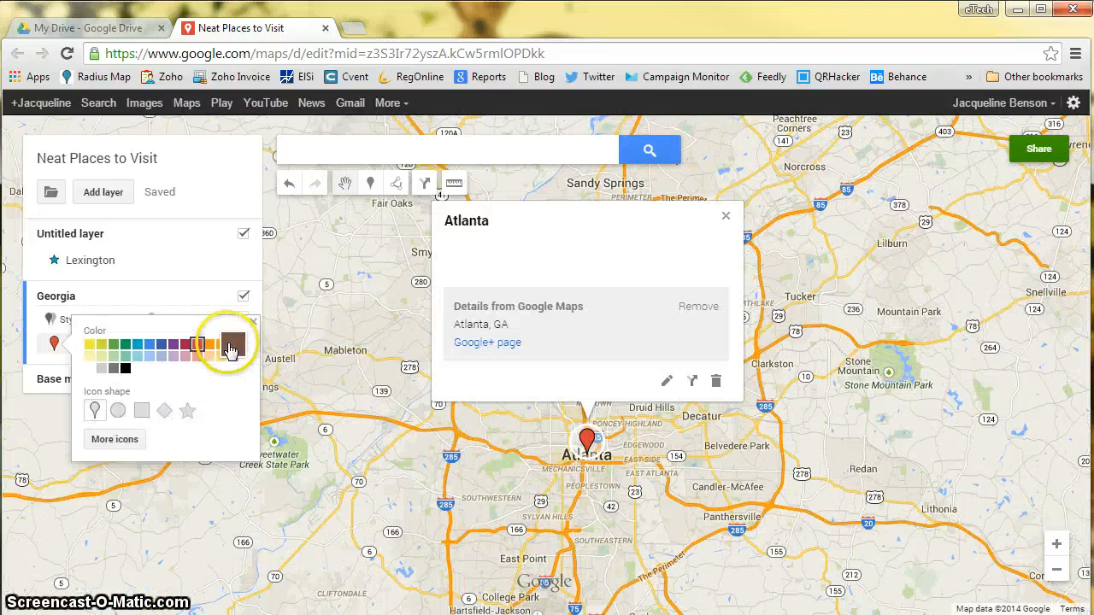
left_click(254, 323)
- Set the Georgia layer's style to "Sequence of color and letters" and close Atlanta's details
left_click(69, 318)
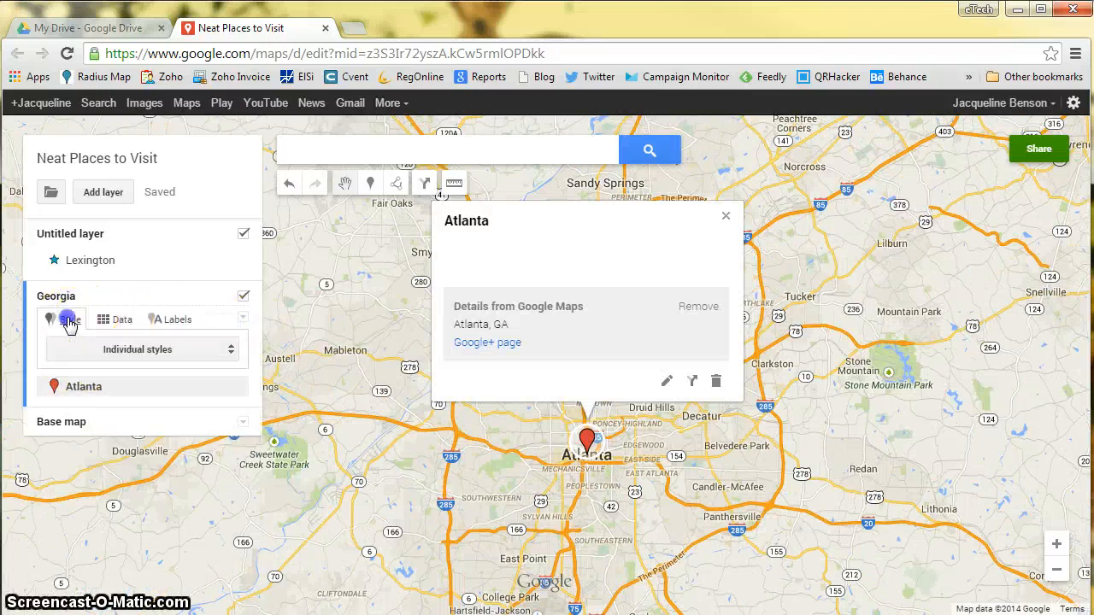
left_click(91, 352)
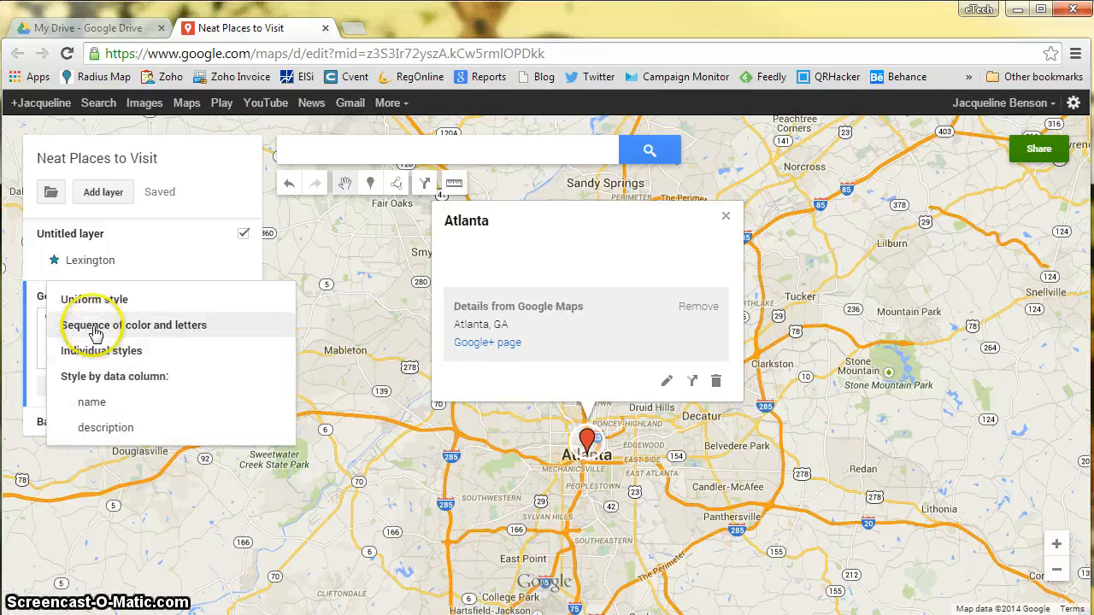
left_click(101, 326)
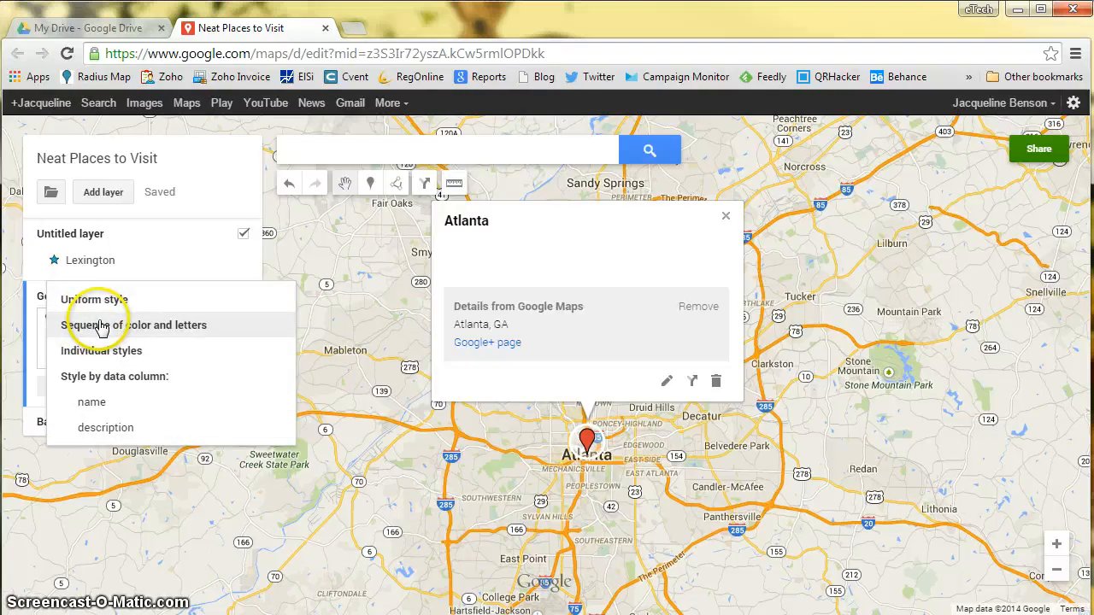
left_click(725, 222)
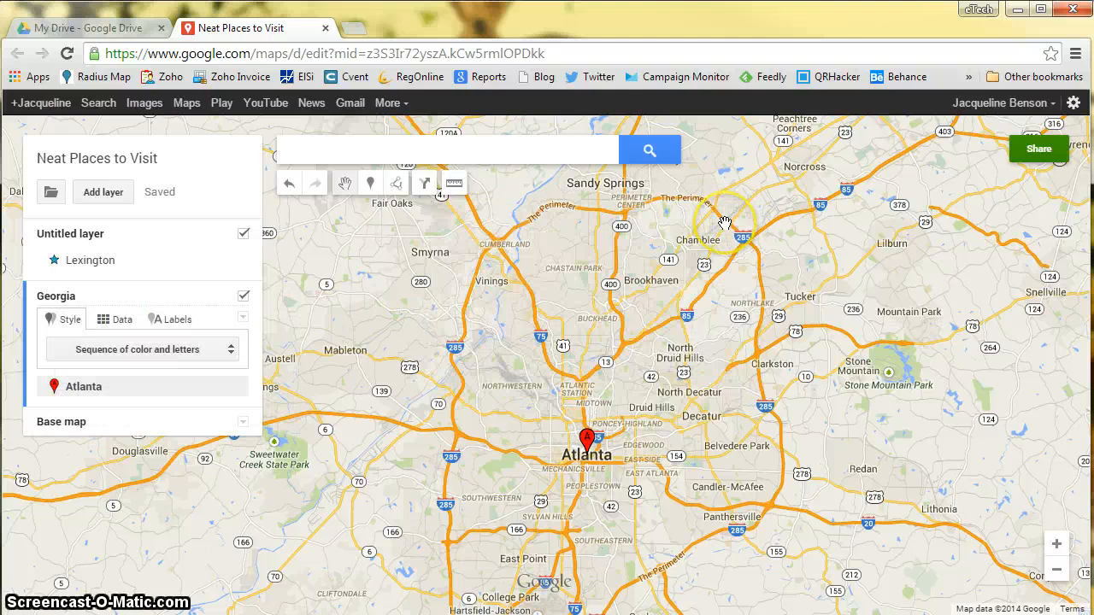
left_click(746, 212)
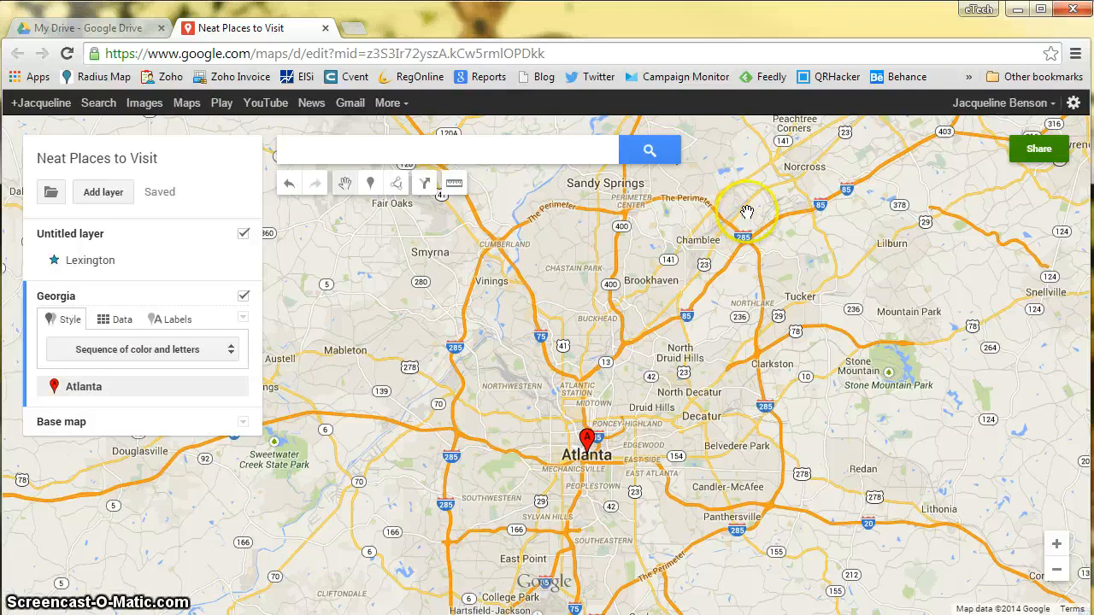
scroll(562, 308, "down", 2)
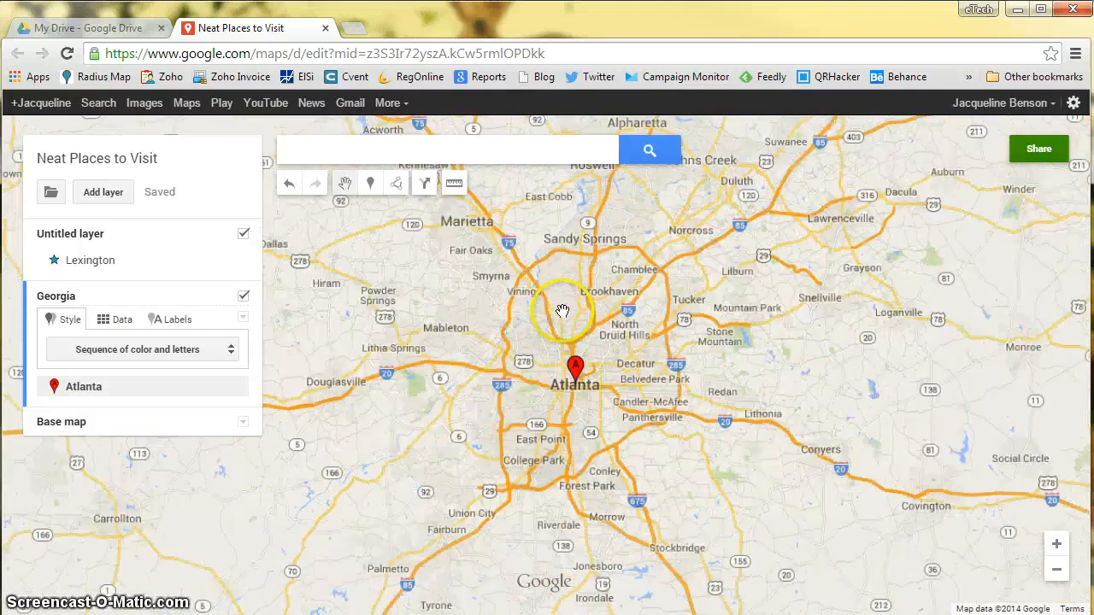
- Print the map with the Lexington and Atlanta markers in view as a PDF on Letter (8.5" x 11") paper in Landscape orientation
scroll(598, 286, "down", 2)
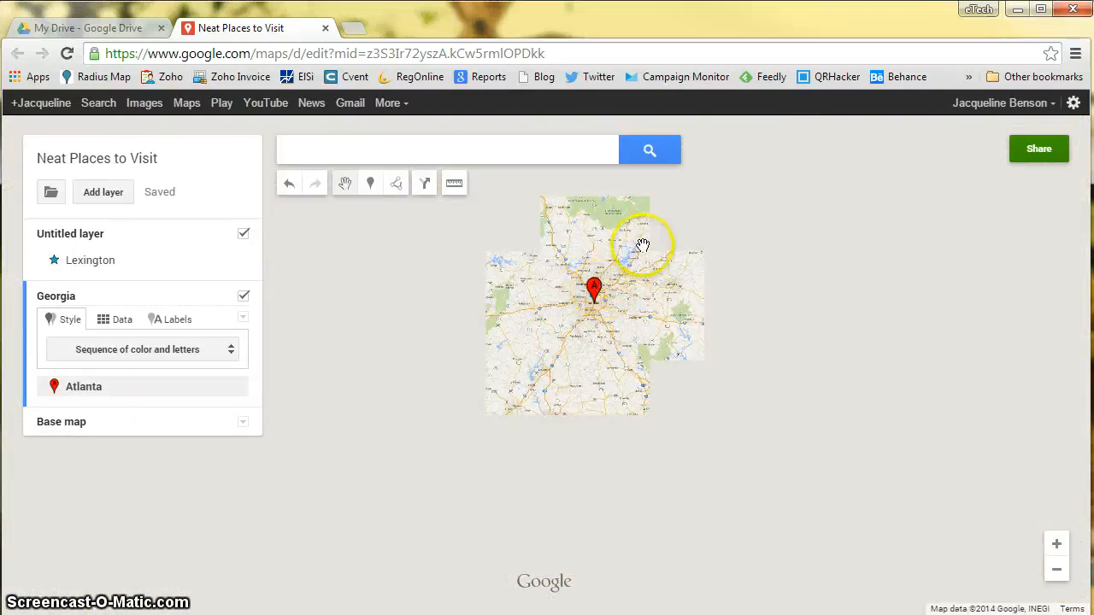
scroll(649, 243, "down", 1)
left_click_drag(655, 233, 681, 335)
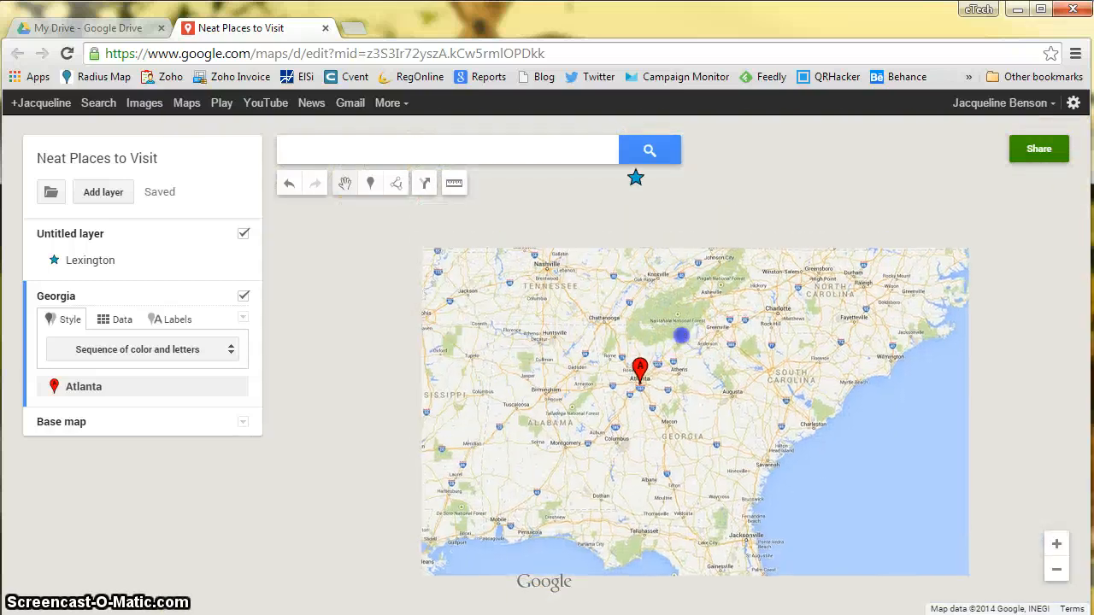
left_click_drag(710, 259, 718, 332)
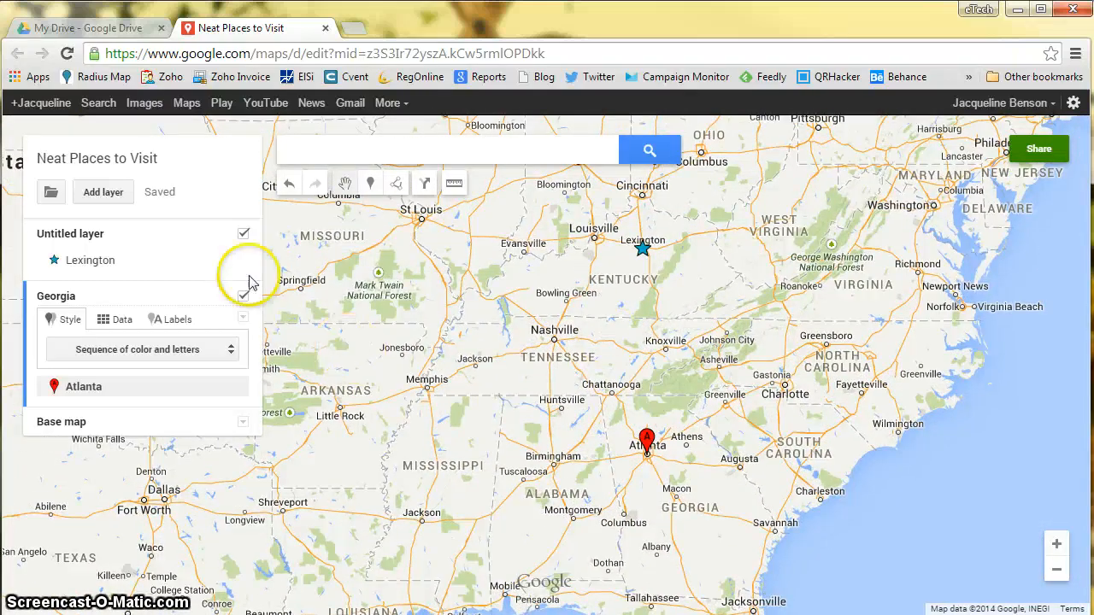
left_click(51, 195)
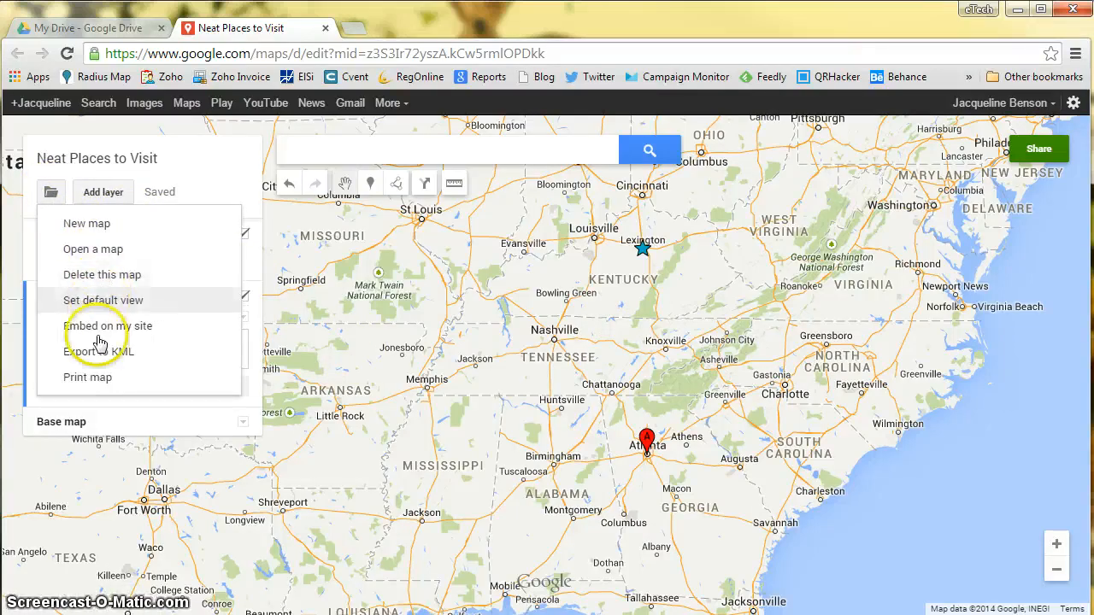
left_click(87, 378)
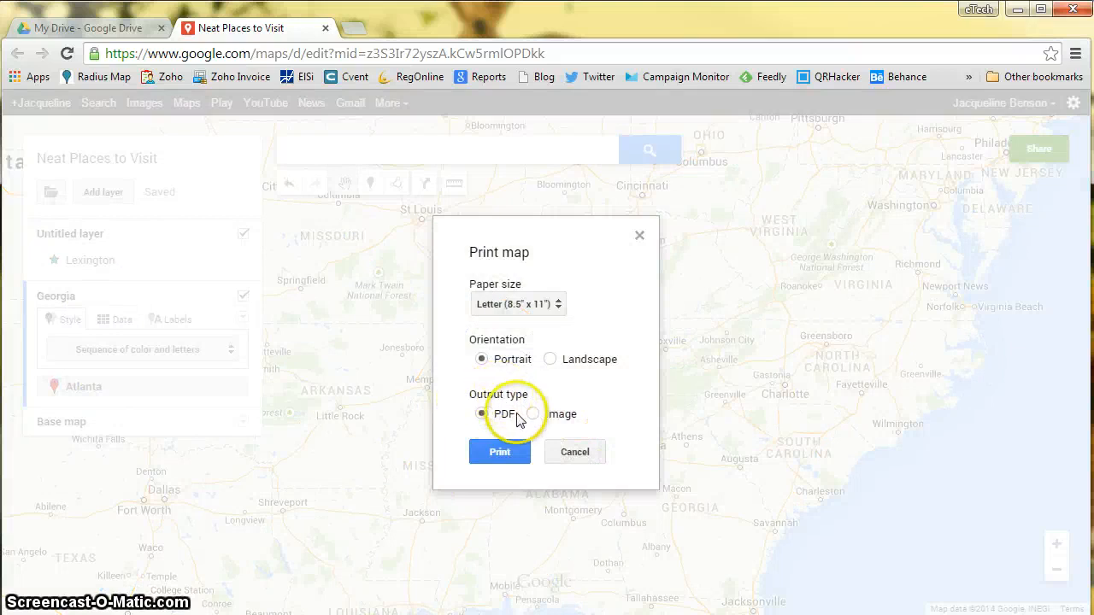
left_click(481, 414)
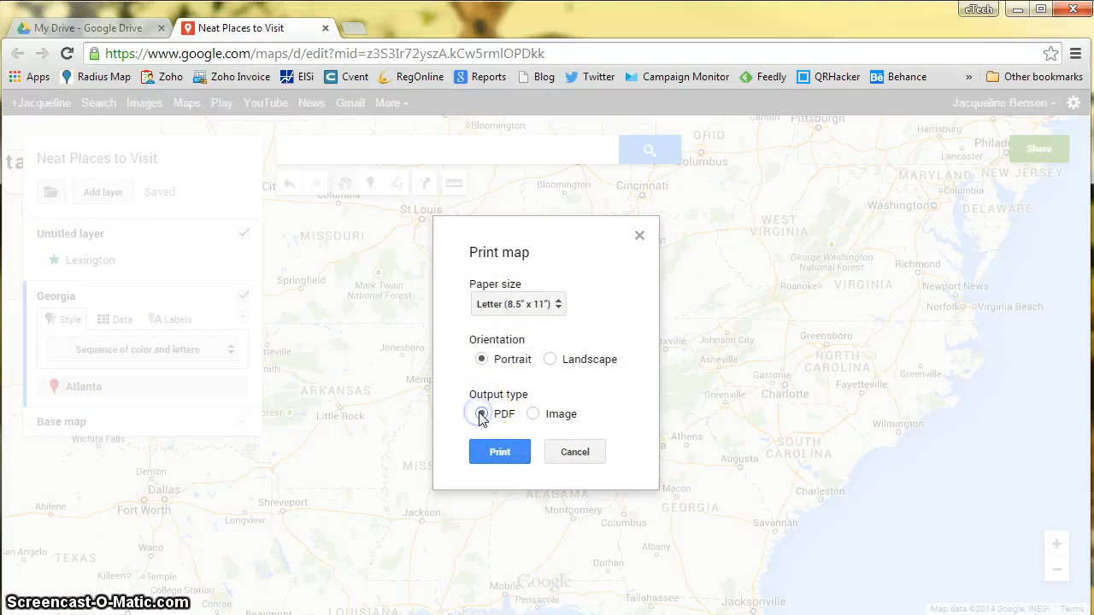
left_click(530, 416)
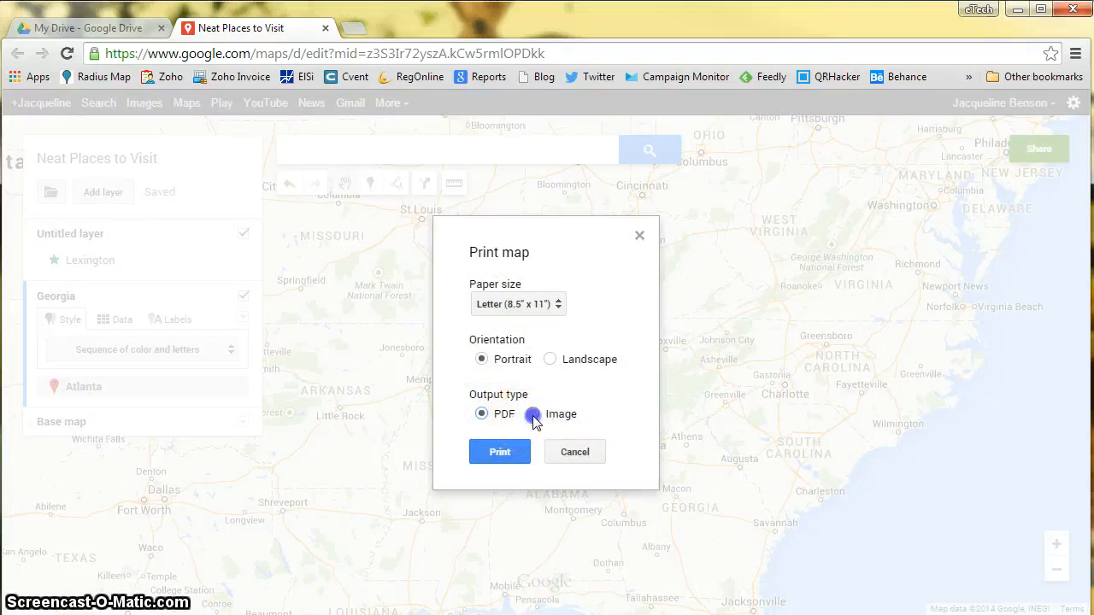
left_click(494, 417)
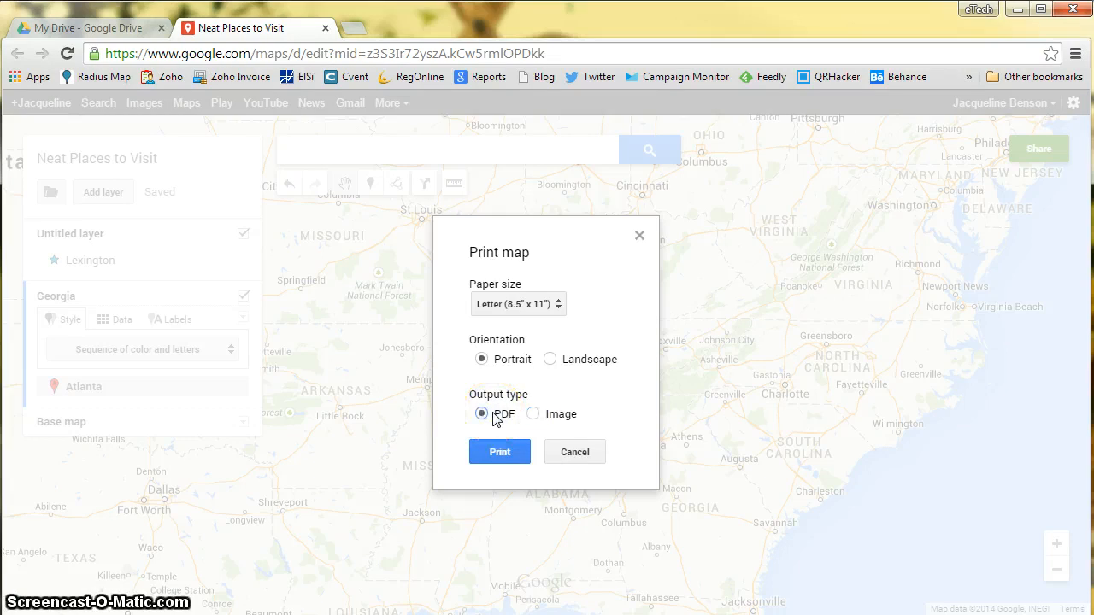
left_click(536, 304)
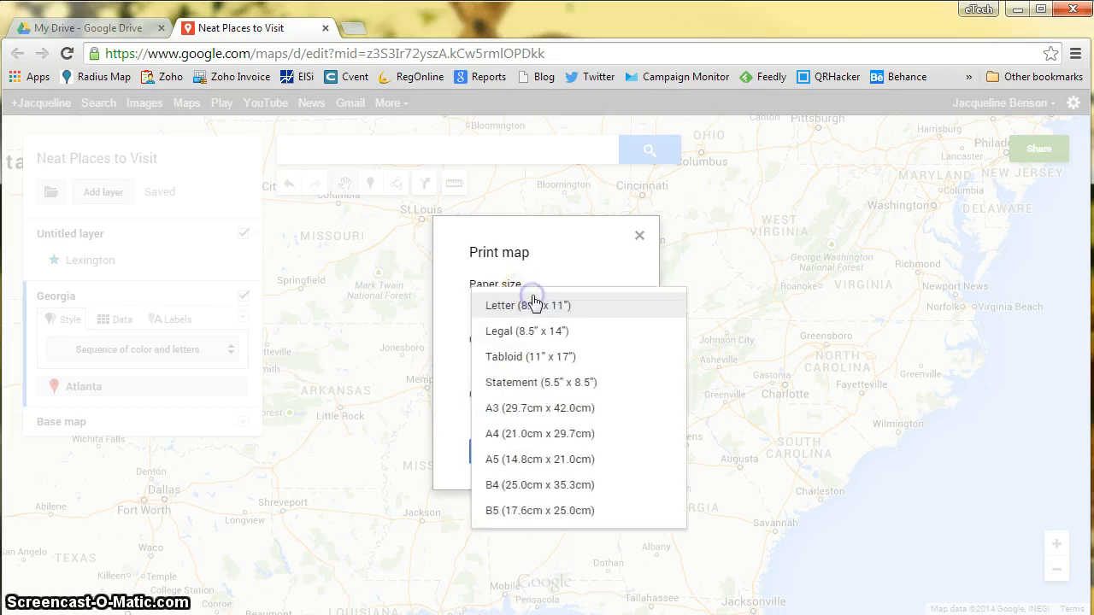
left_click(542, 307)
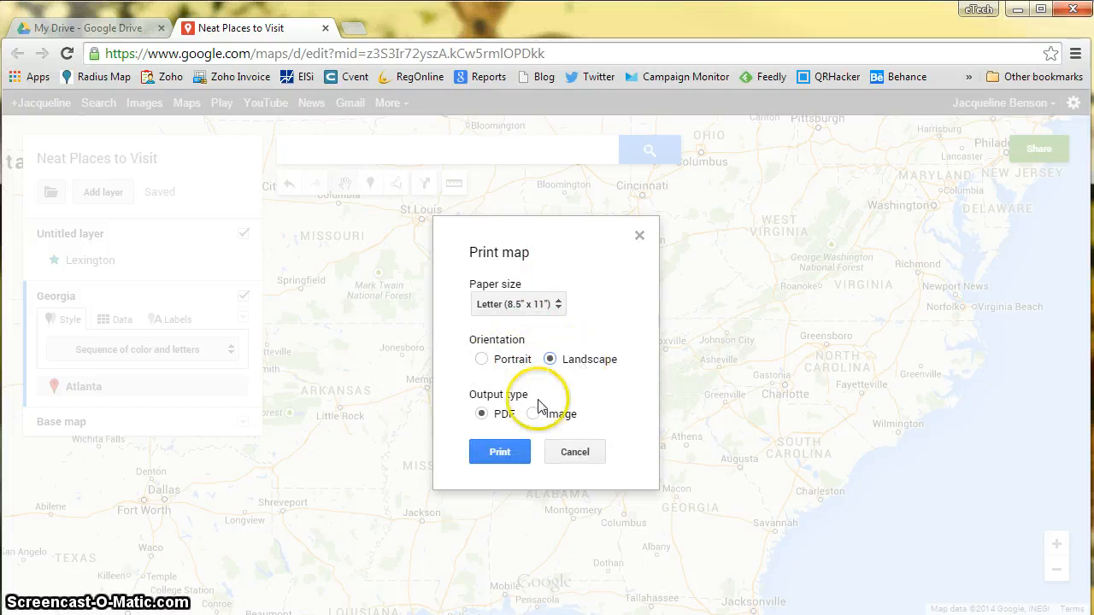
left_click(499, 451)
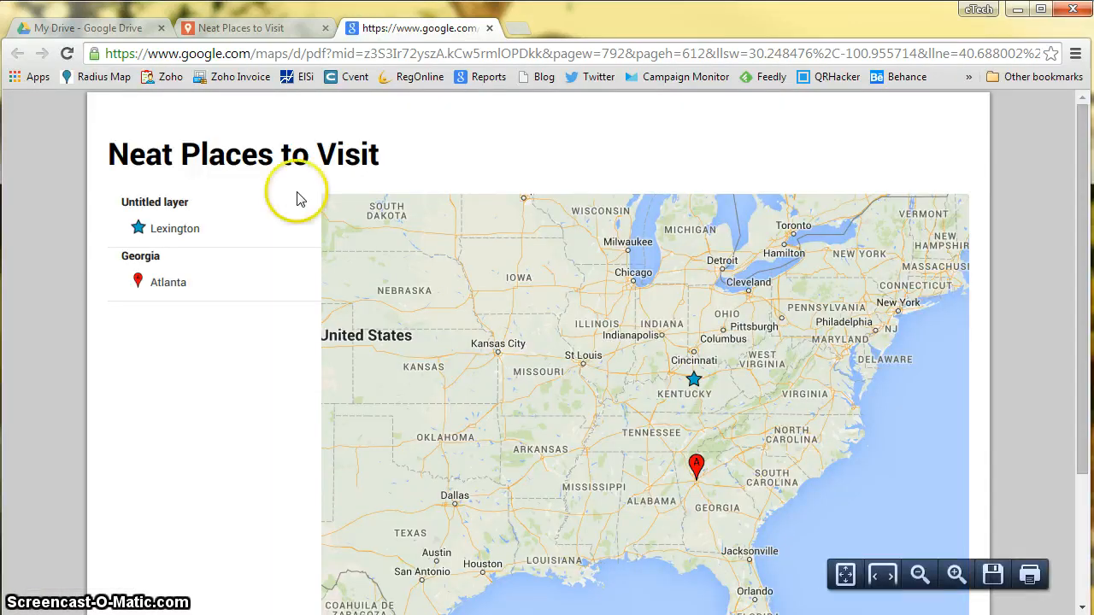
- Return to the map editor and review its sharing settings and link sharing options, keeping the map title and access as they are
left_click(274, 29)
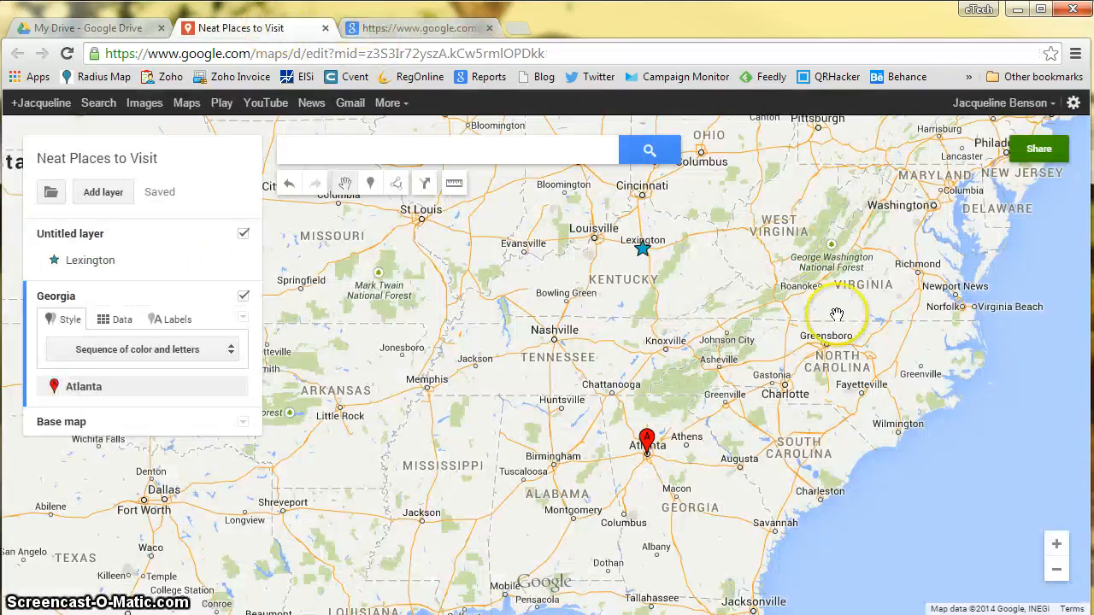
left_click(1058, 162)
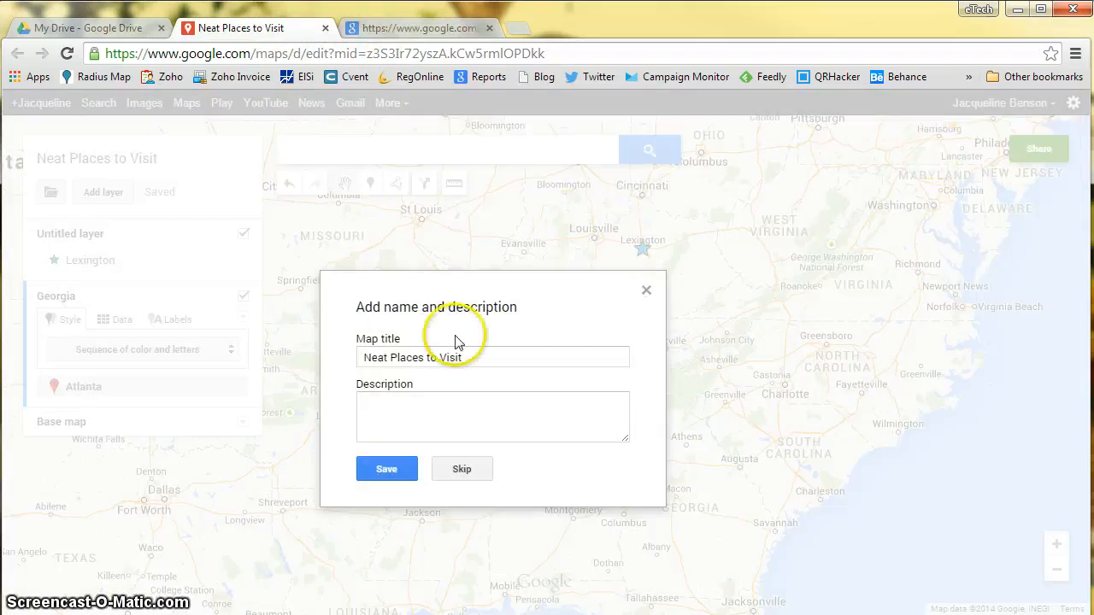
left_click(410, 476)
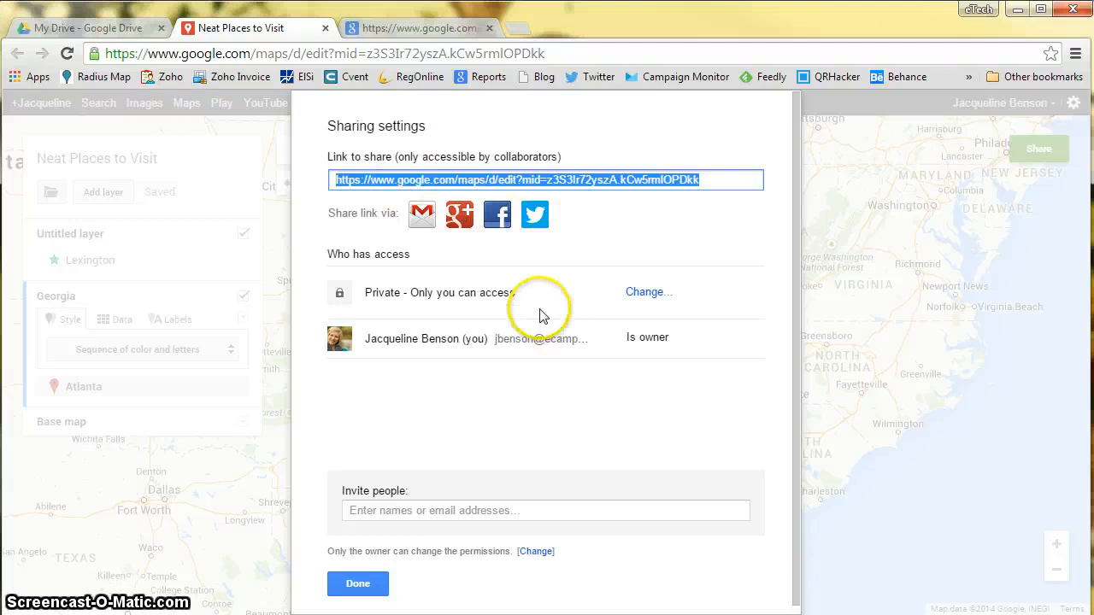
left_click(652, 295)
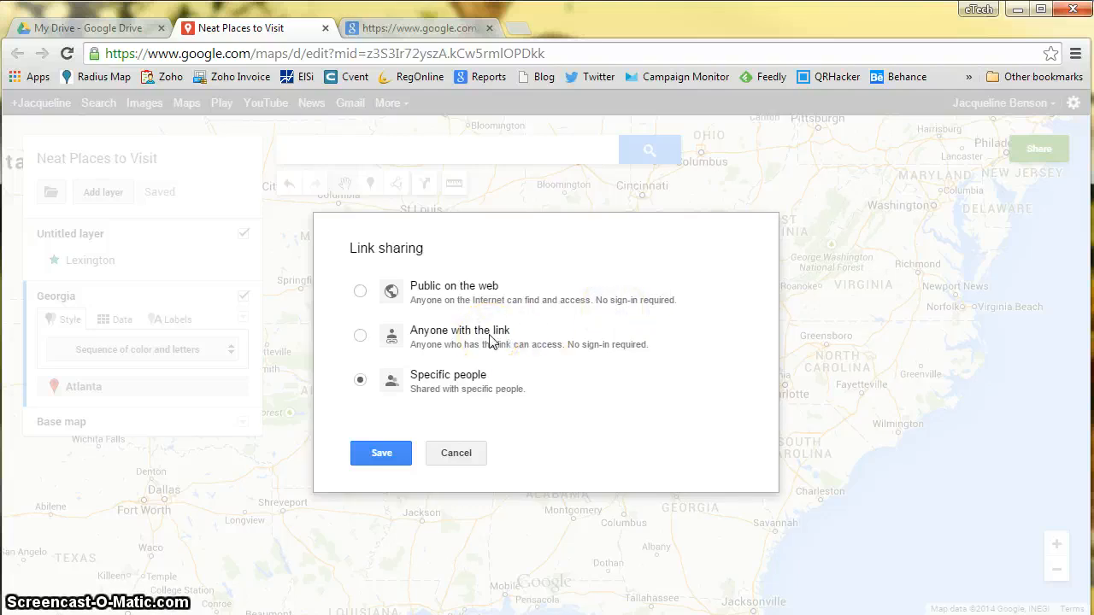
left_click(456, 455)
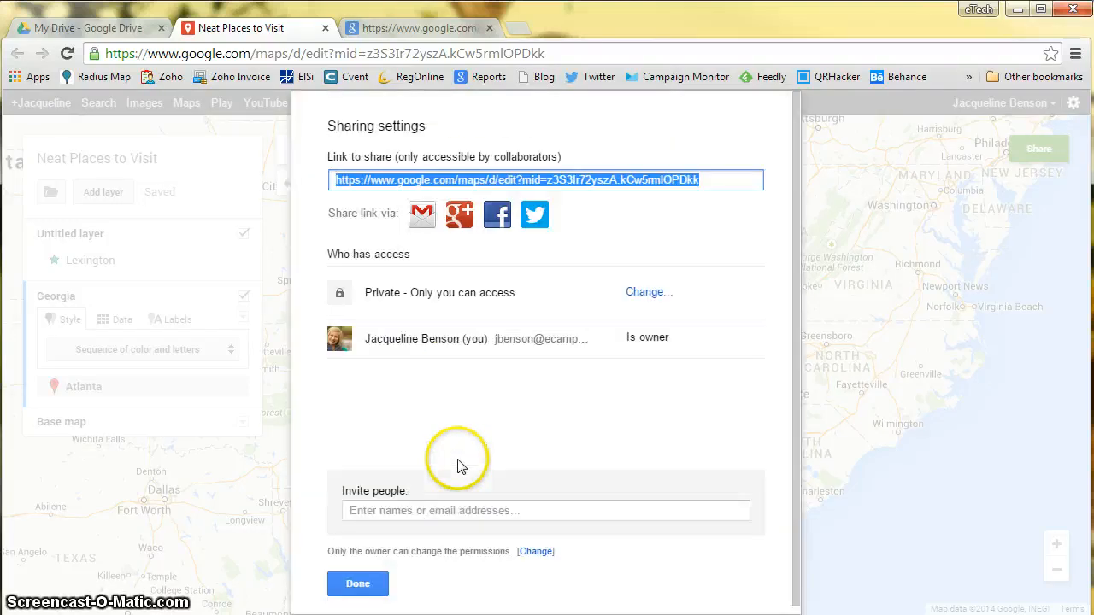
left_click(364, 584)
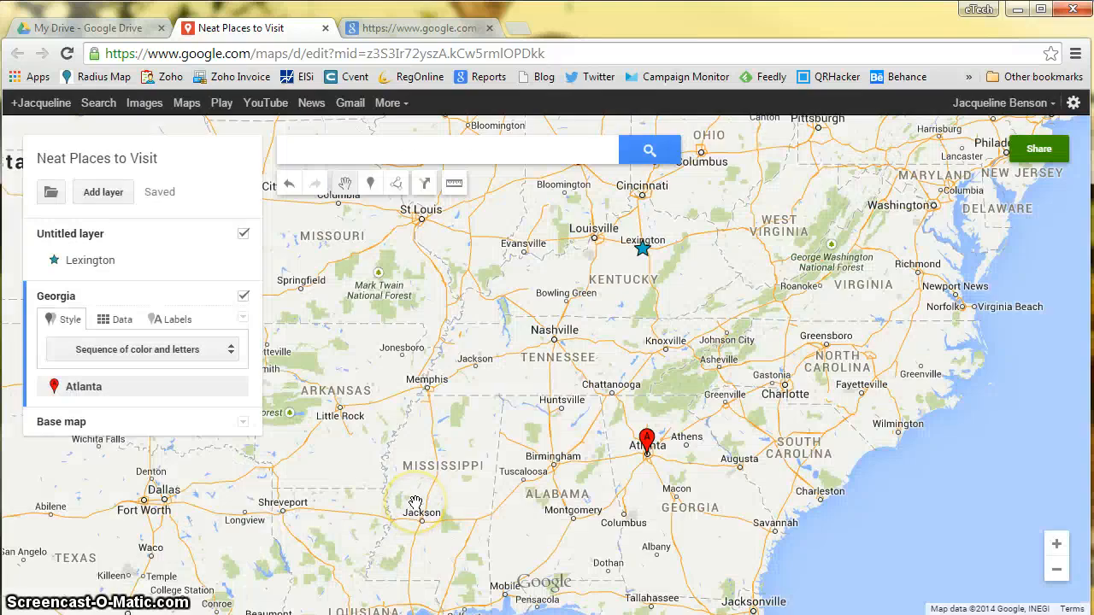